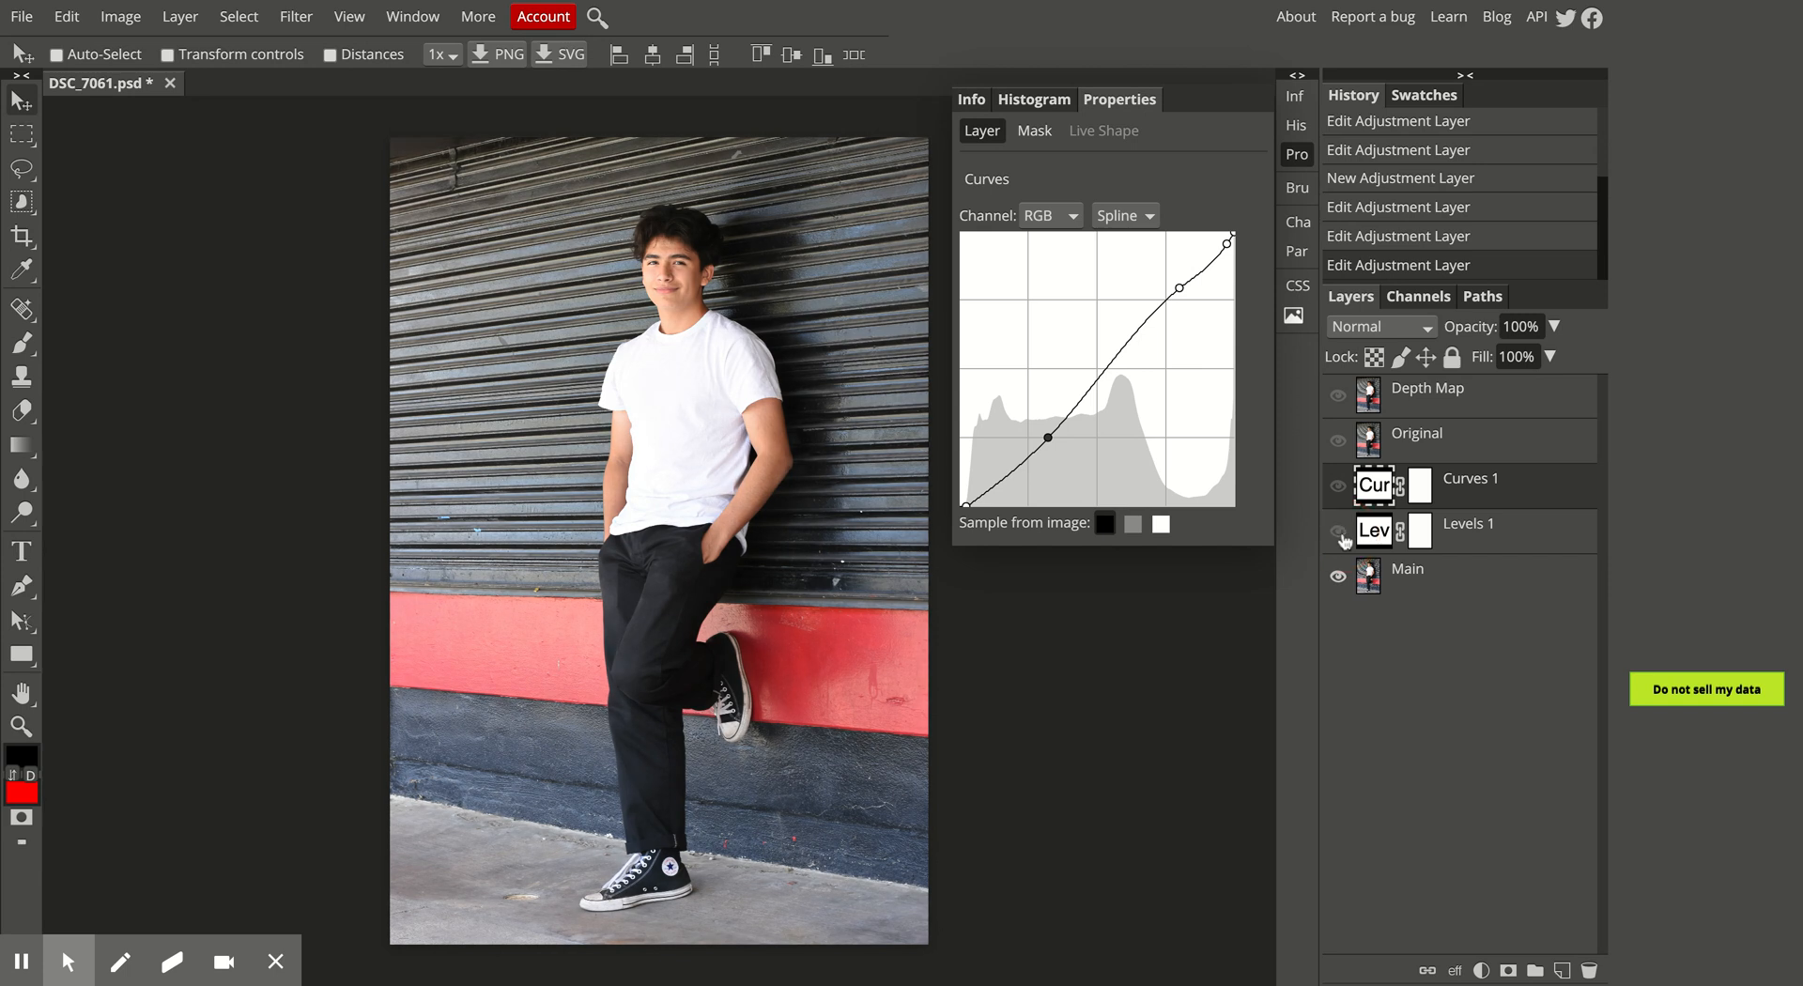
# Show the Curves 1 layer, then duplicate the Main layer and name the copy Retouch.
pyautogui.click(1338, 485)
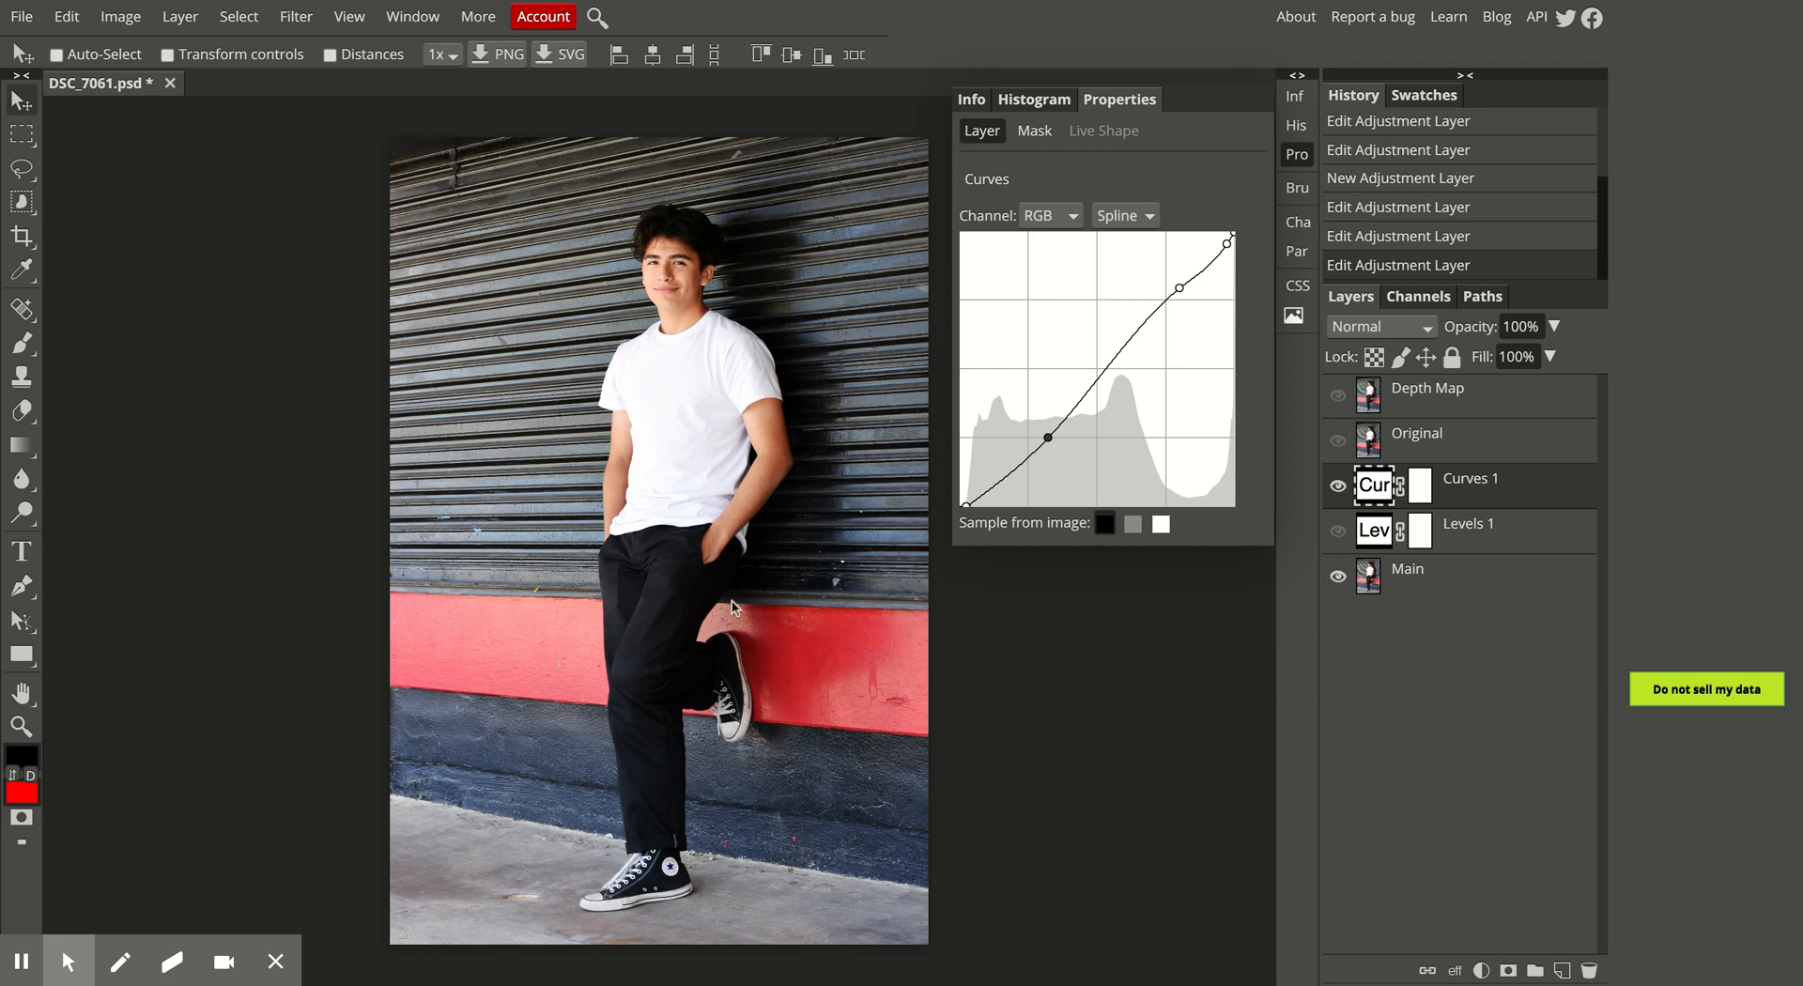
pyautogui.click(1431, 574)
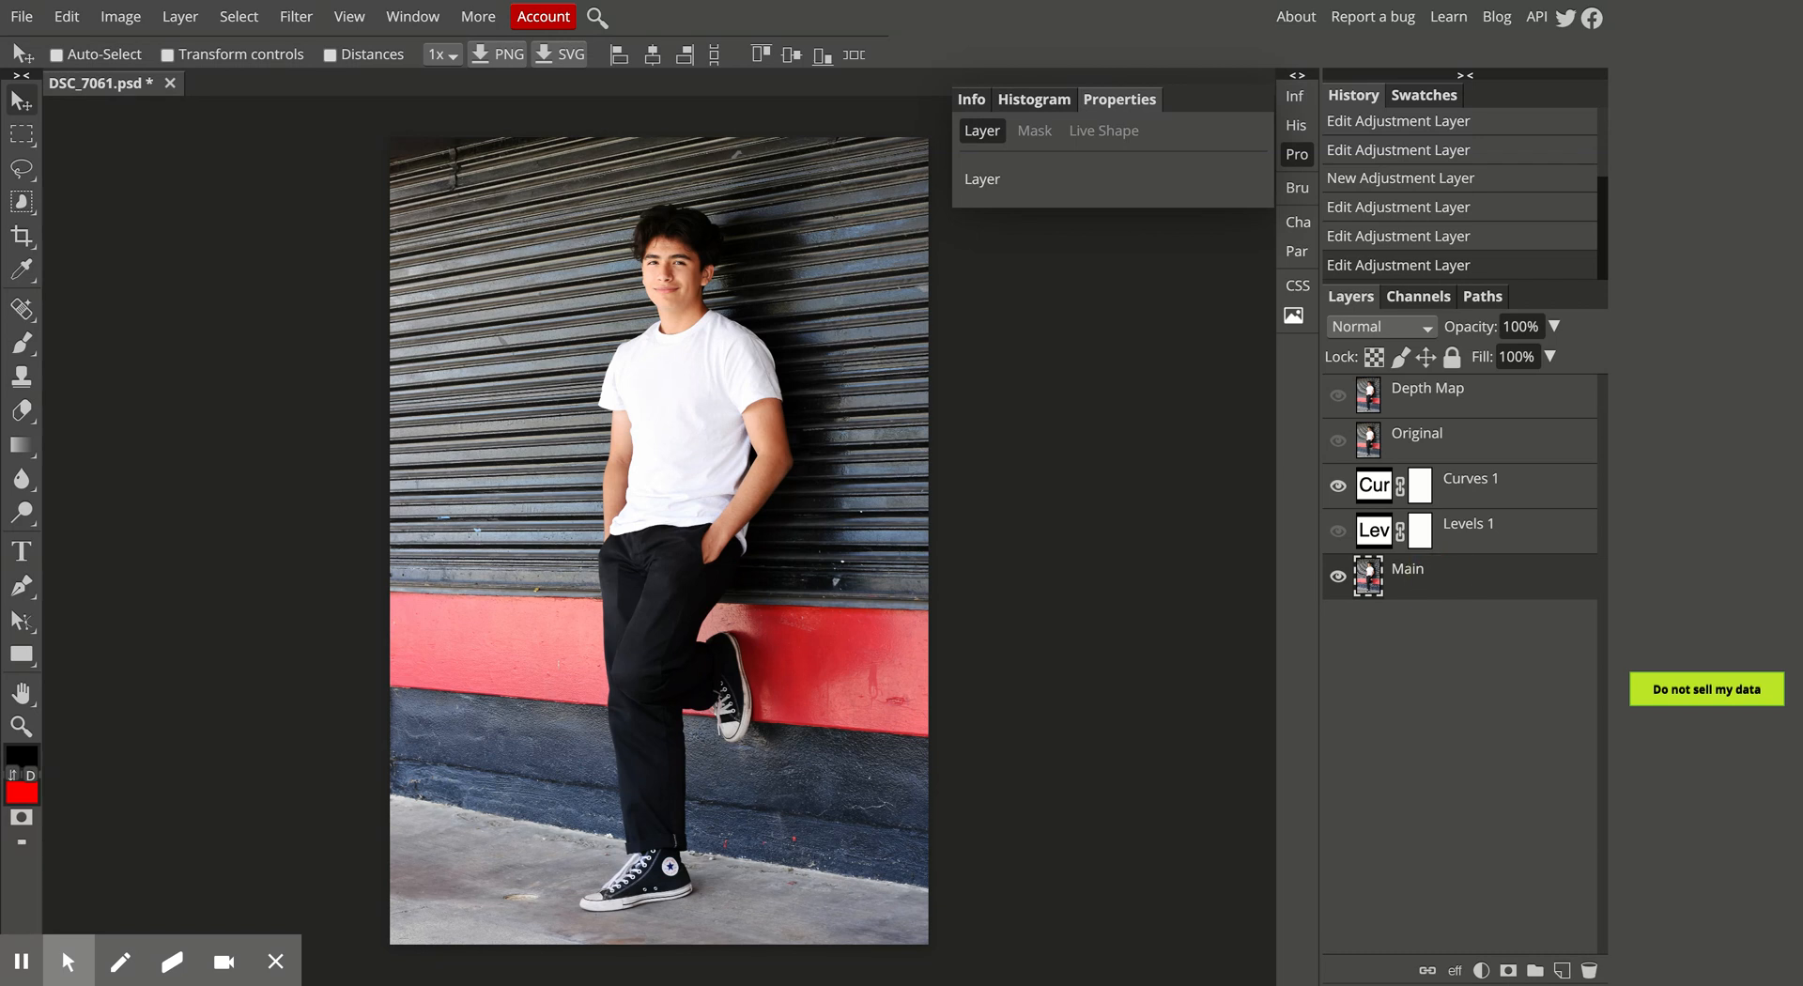
pyautogui.rightClick(1437, 575)
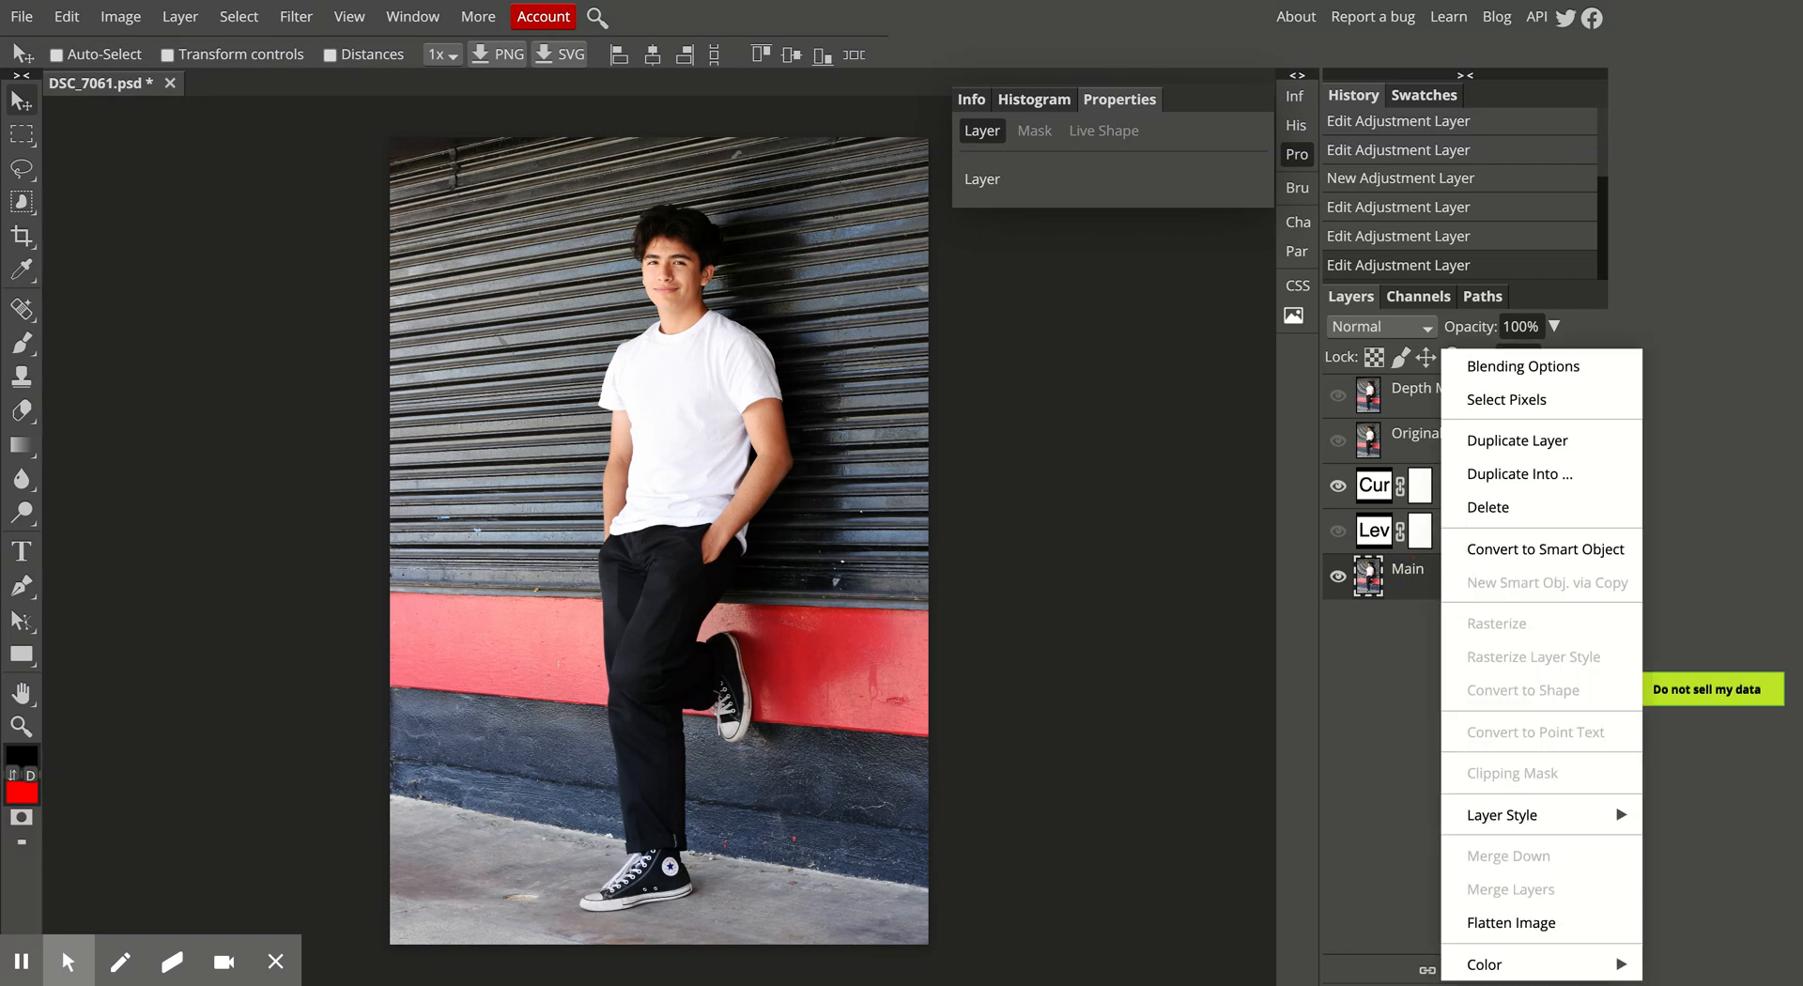
pyautogui.click(1536, 439)
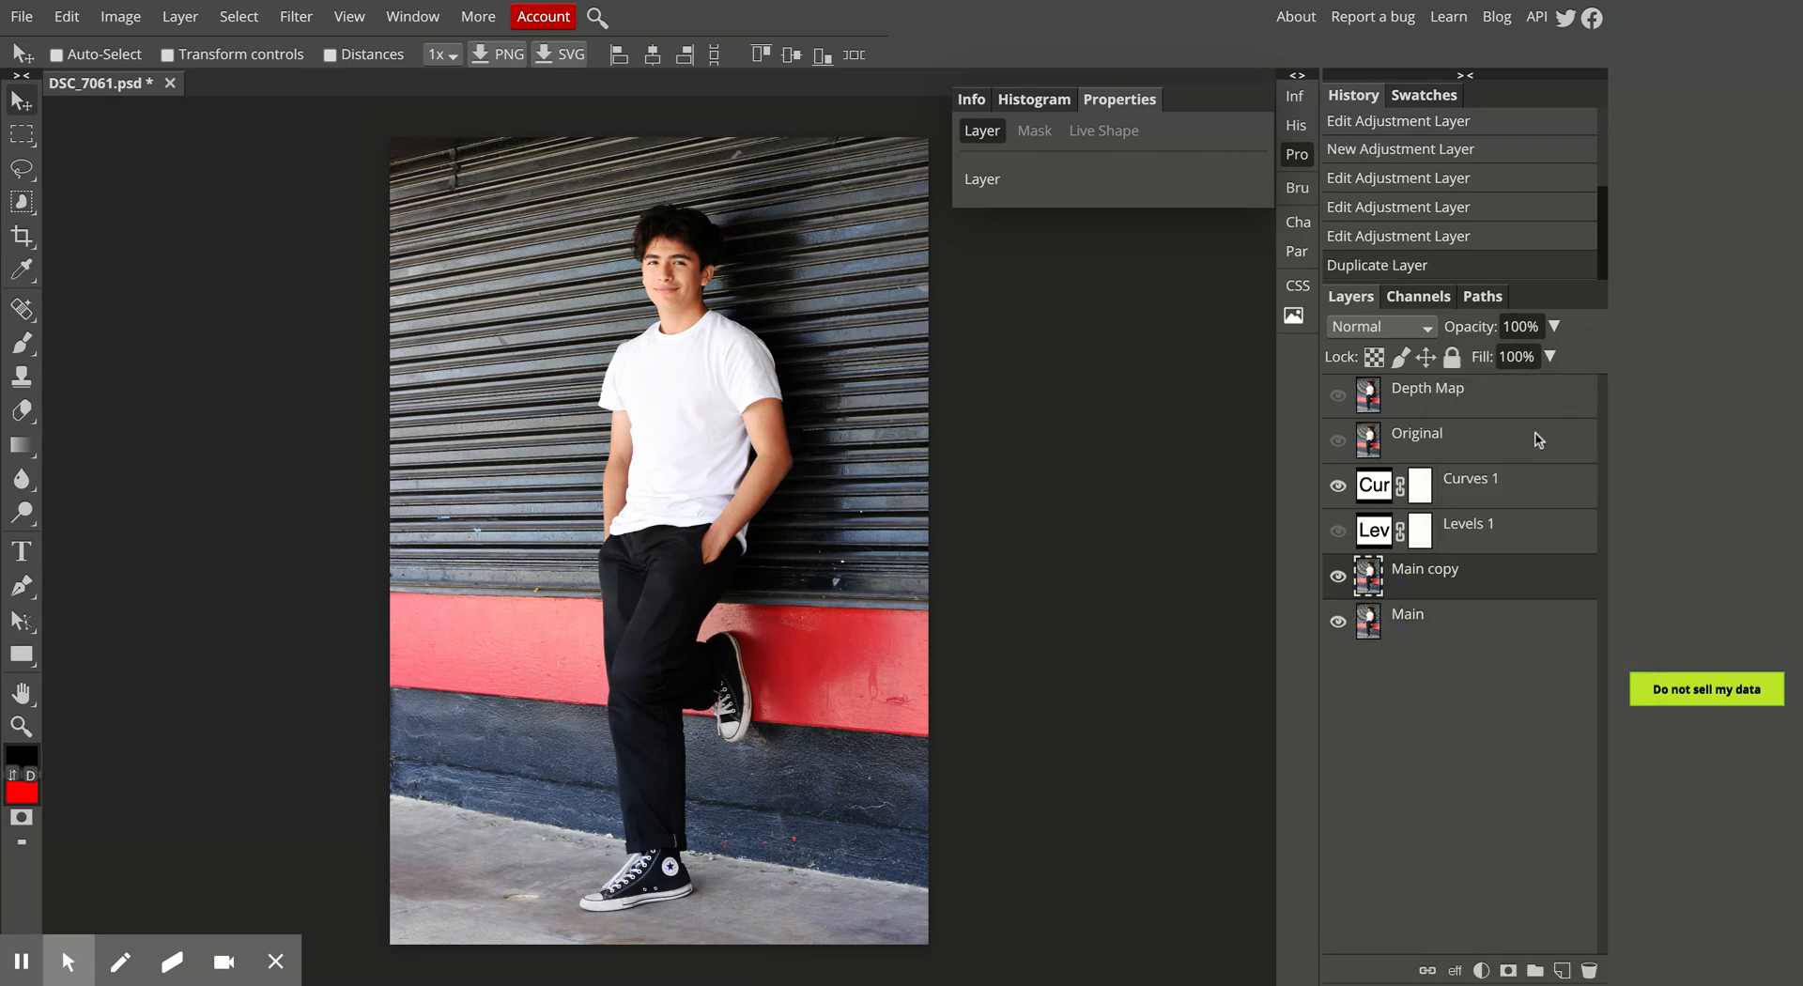
pyautogui.doubleClick(1426, 573)
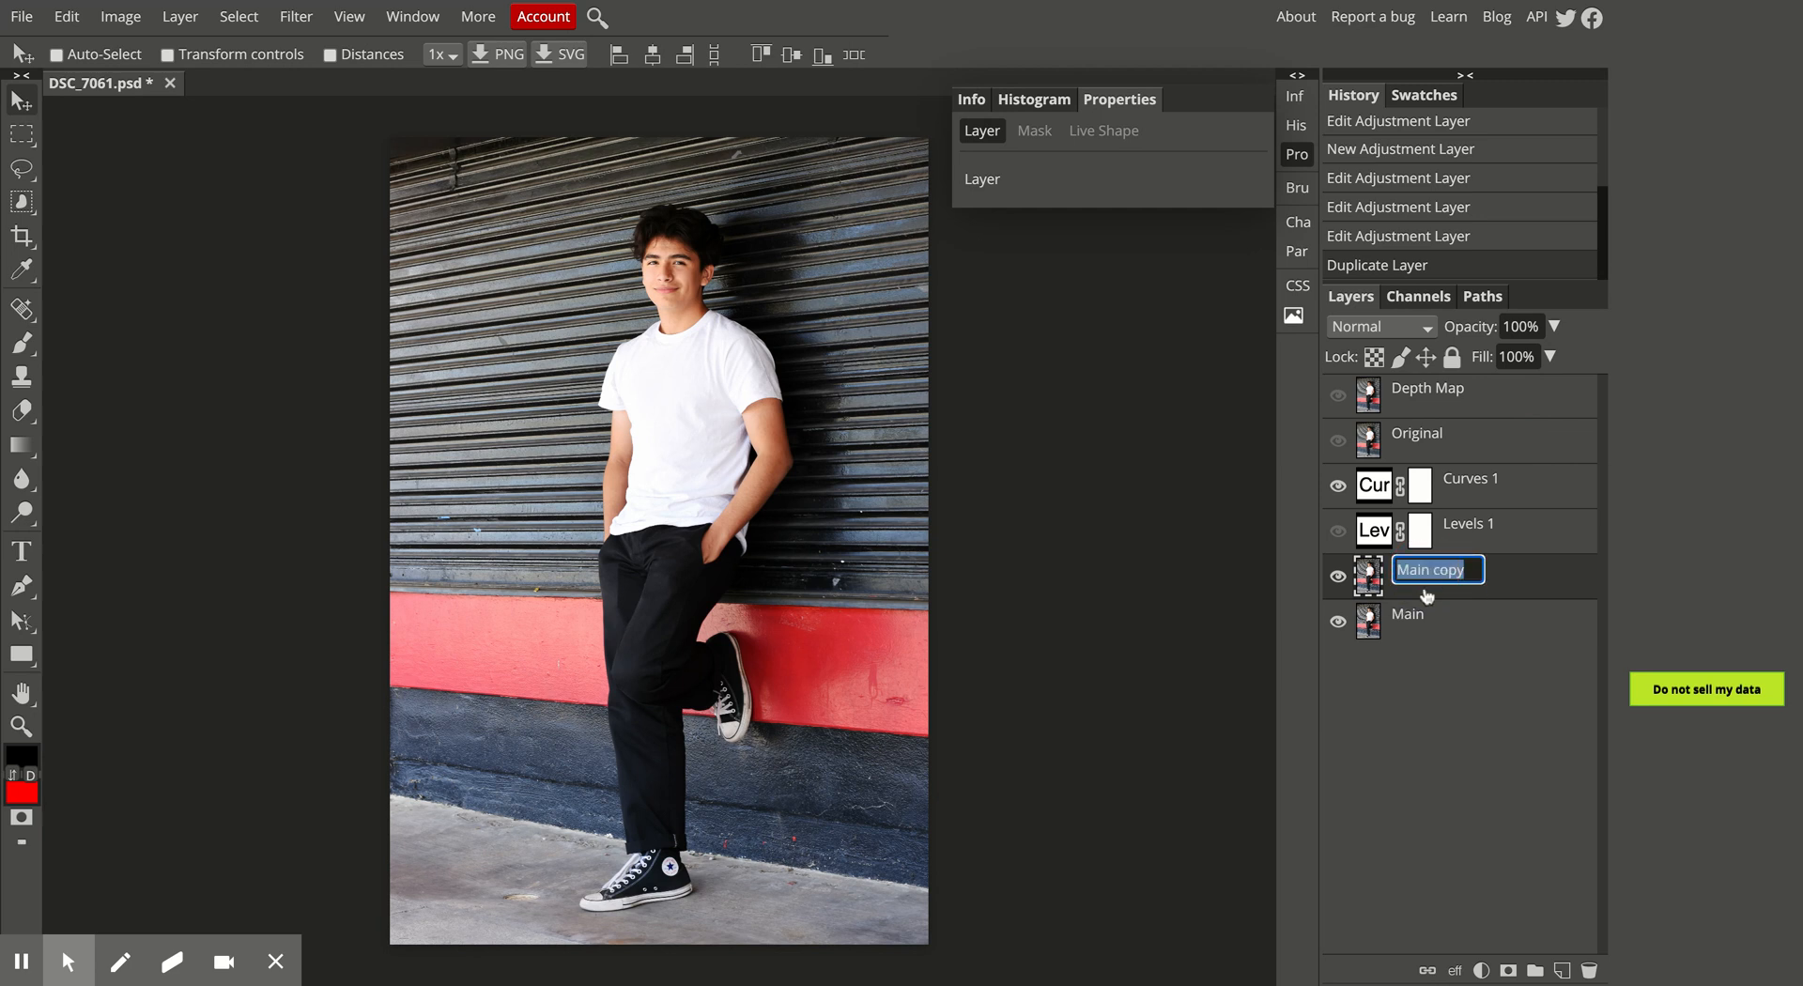
pyautogui.write('Retouch')
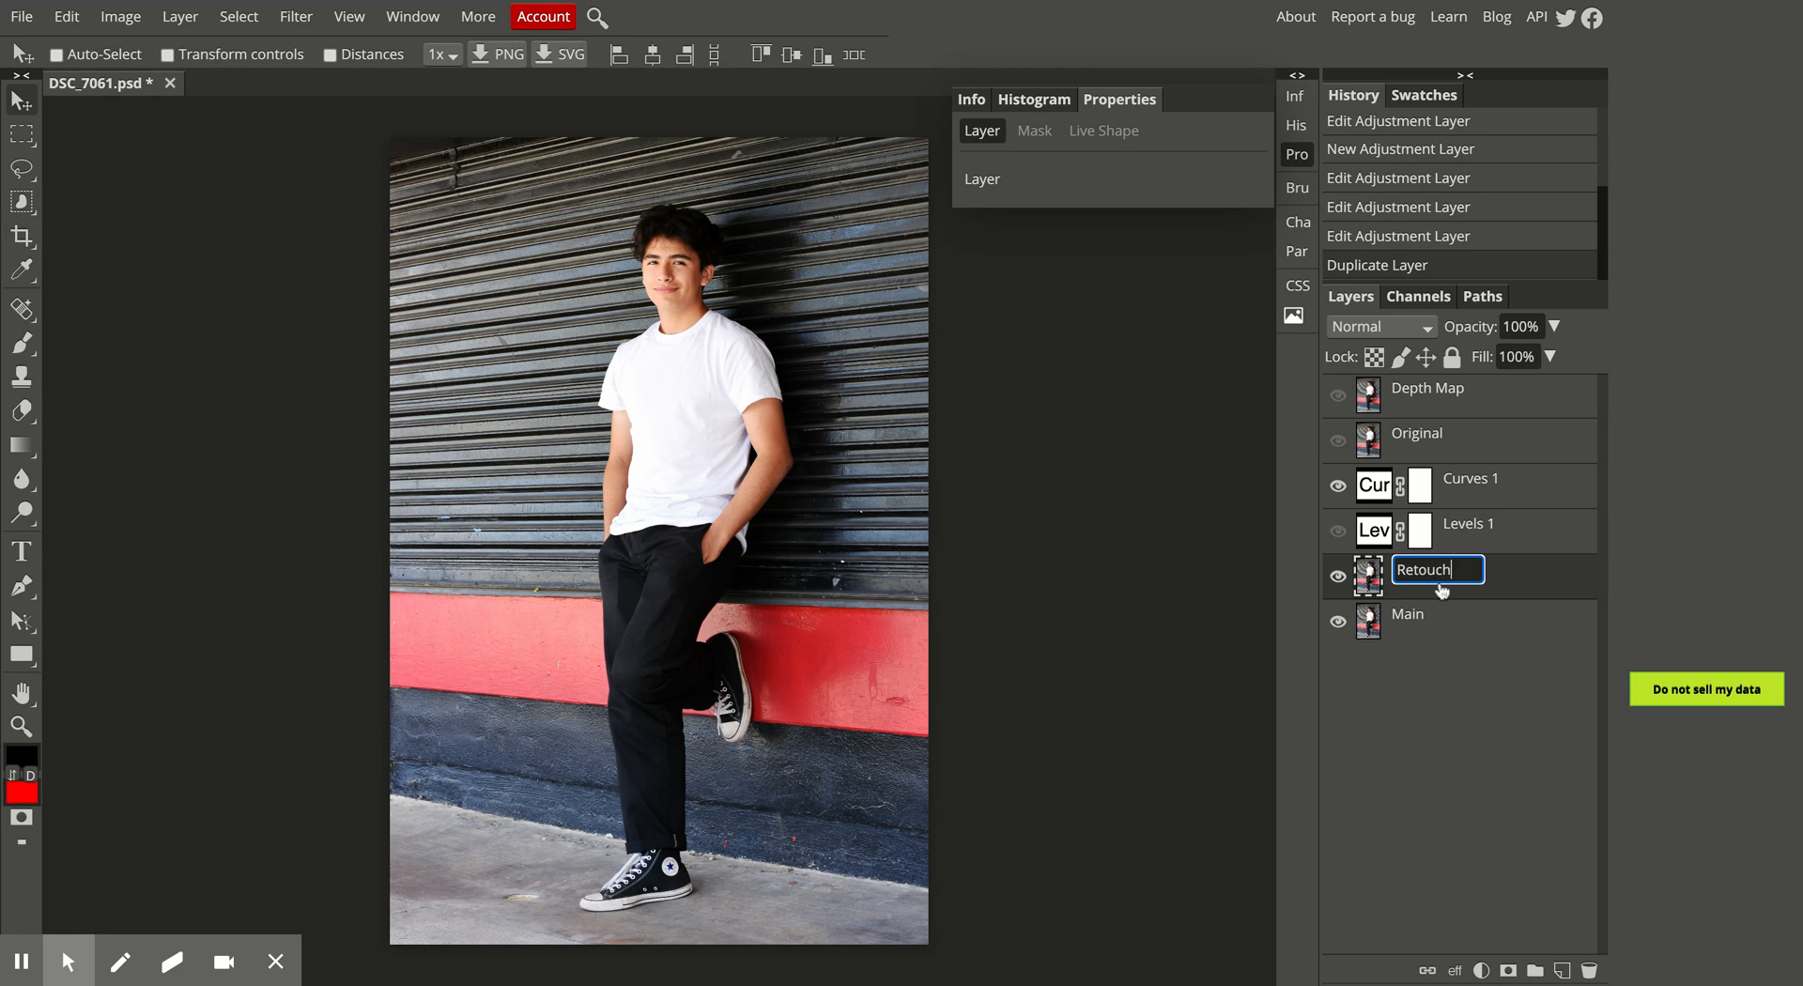
pyautogui.press('Return')
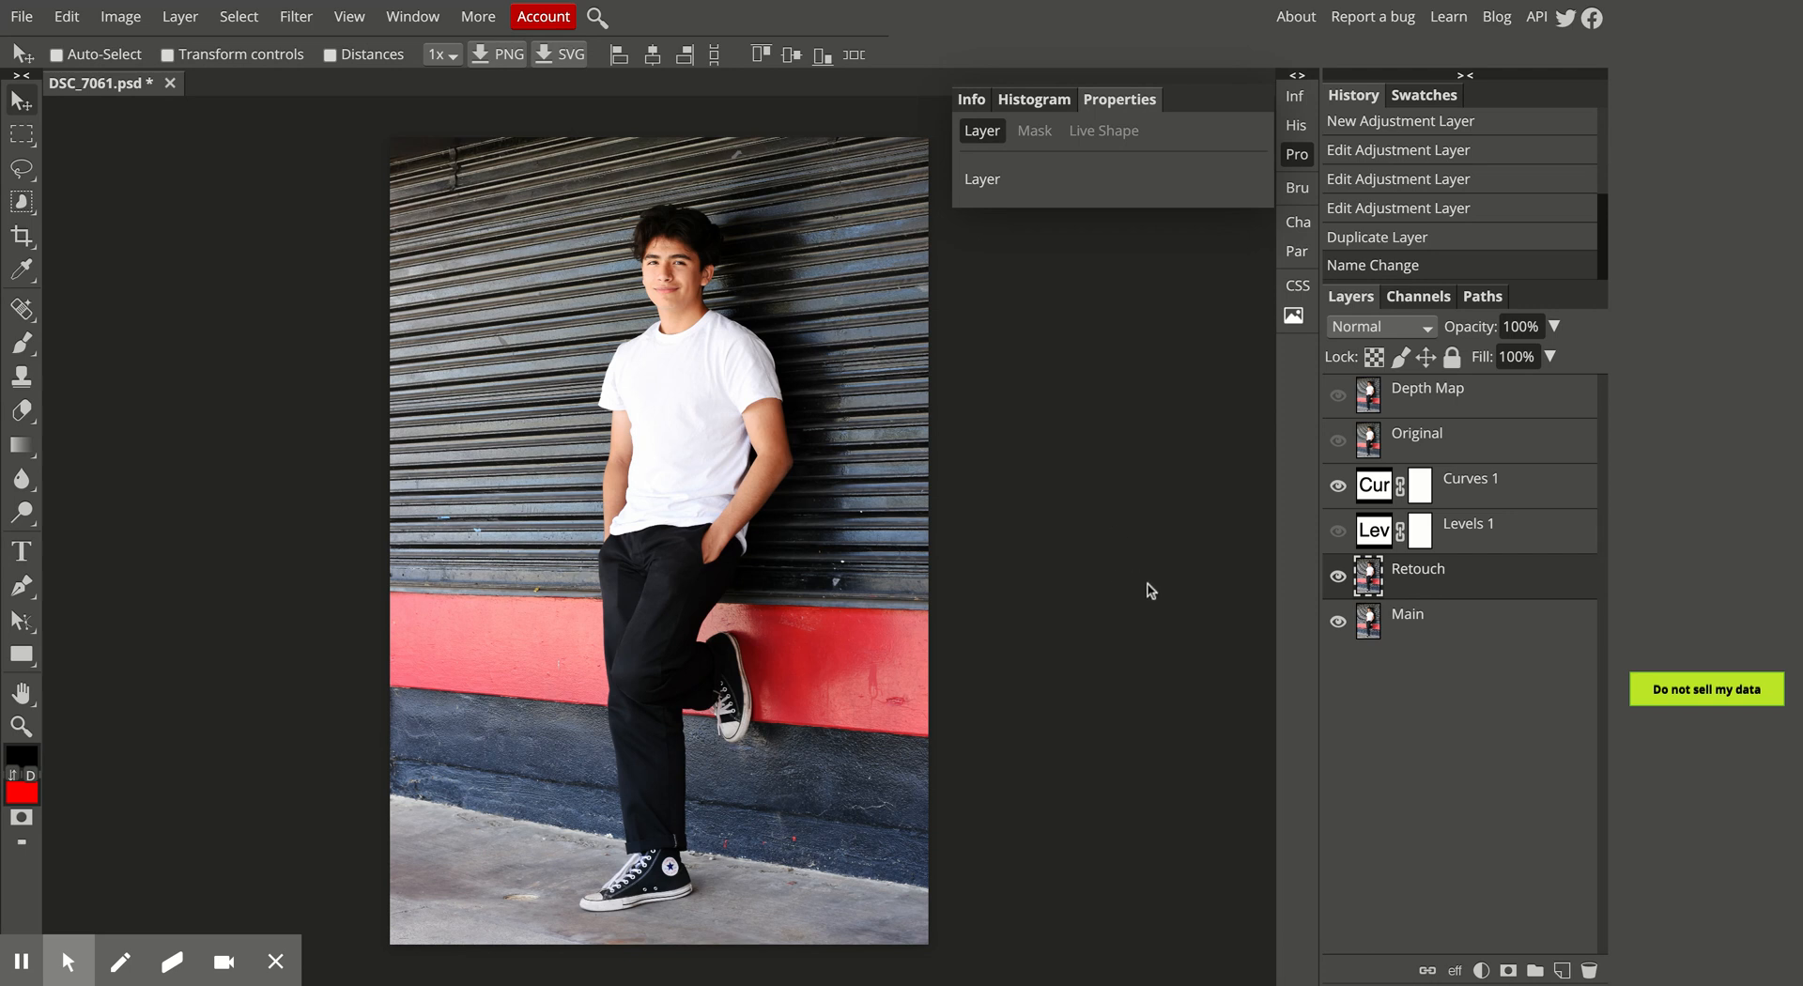
# Set up the Spot Healing Brush with a size of 108 px and a hardness of 37%.
pyautogui.click(21, 311)
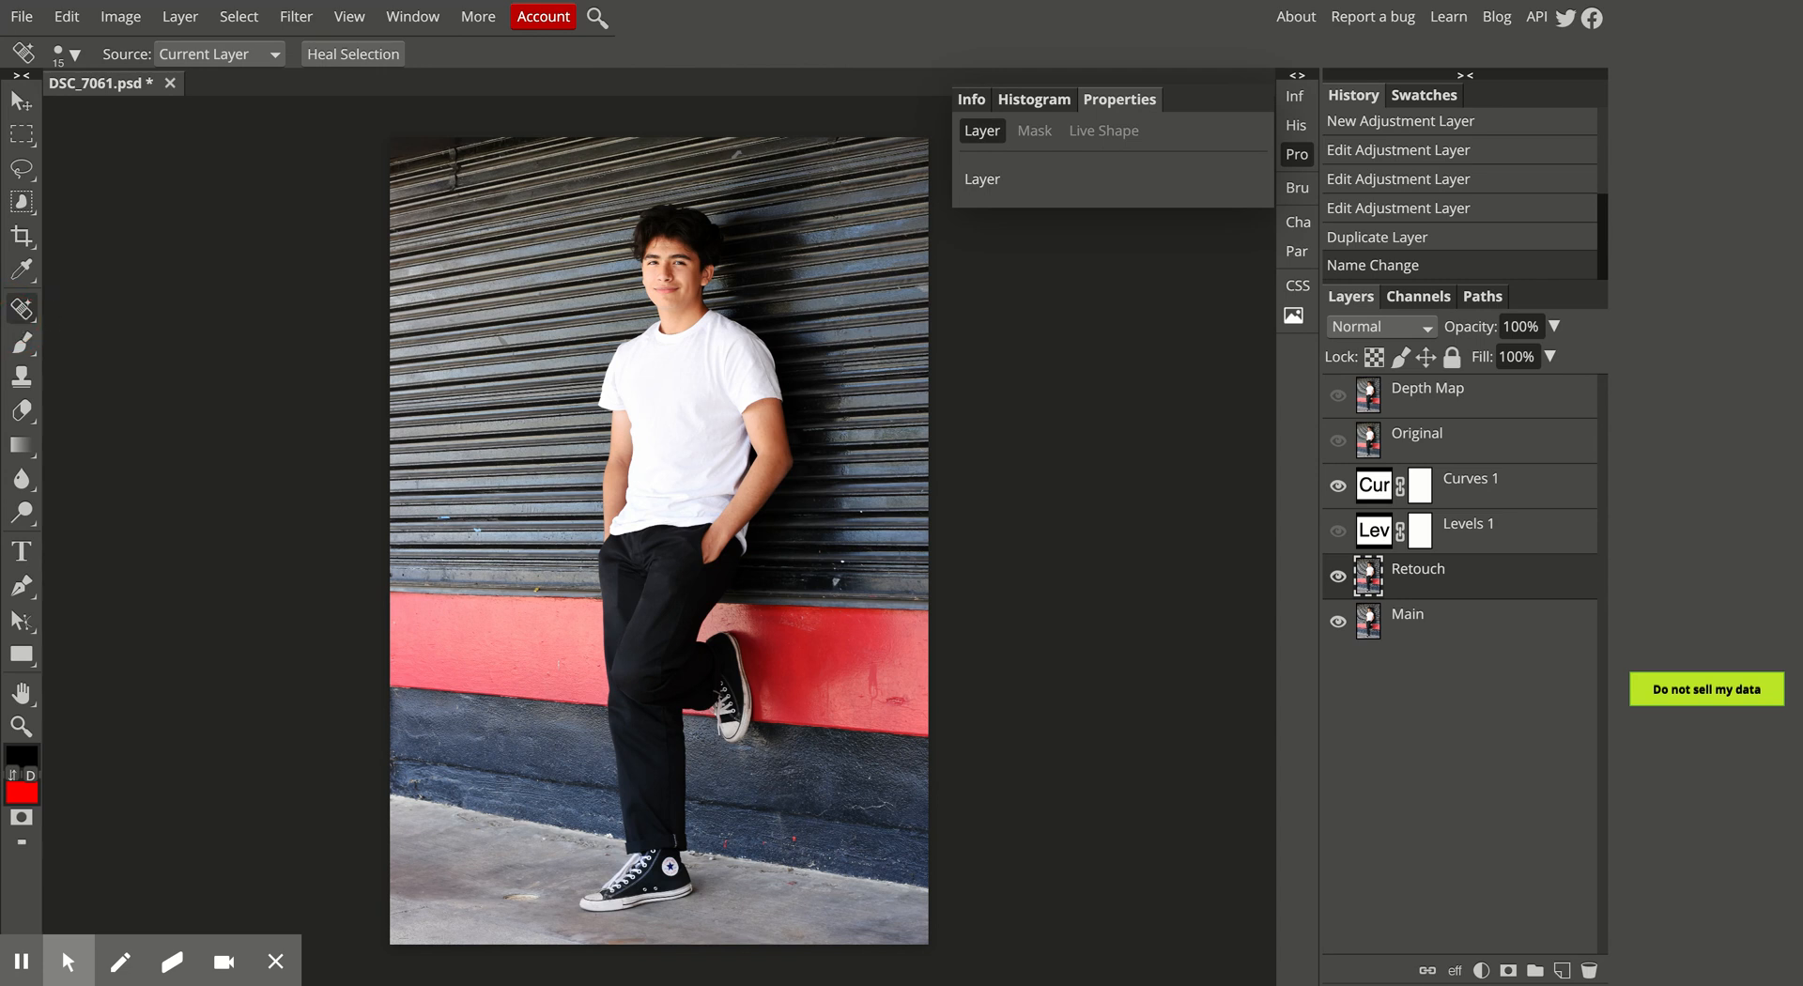
pyautogui.hotkey('ctrl', '+')
pyautogui.hotkey('ctrl', '+')
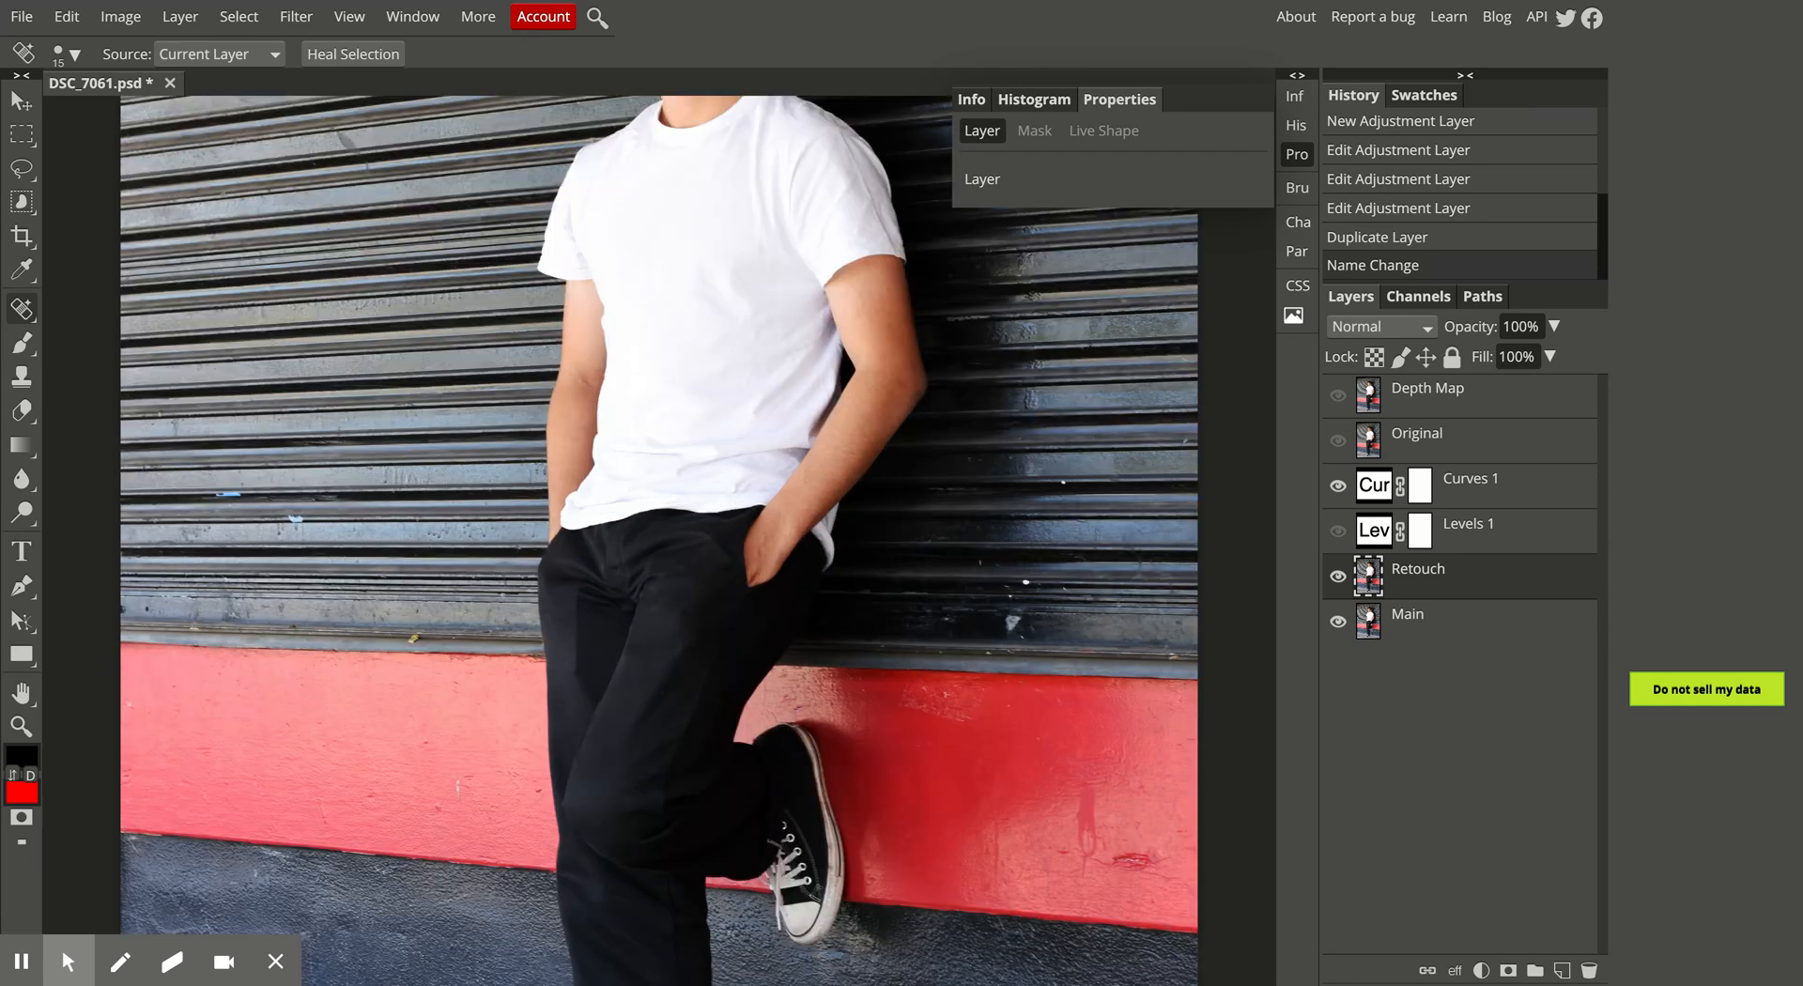
pyautogui.moveTo(1245, 707); pyautogui.dragTo(1017, 765)
pyautogui.moveTo(815, 748); pyautogui.dragTo(778, 683)
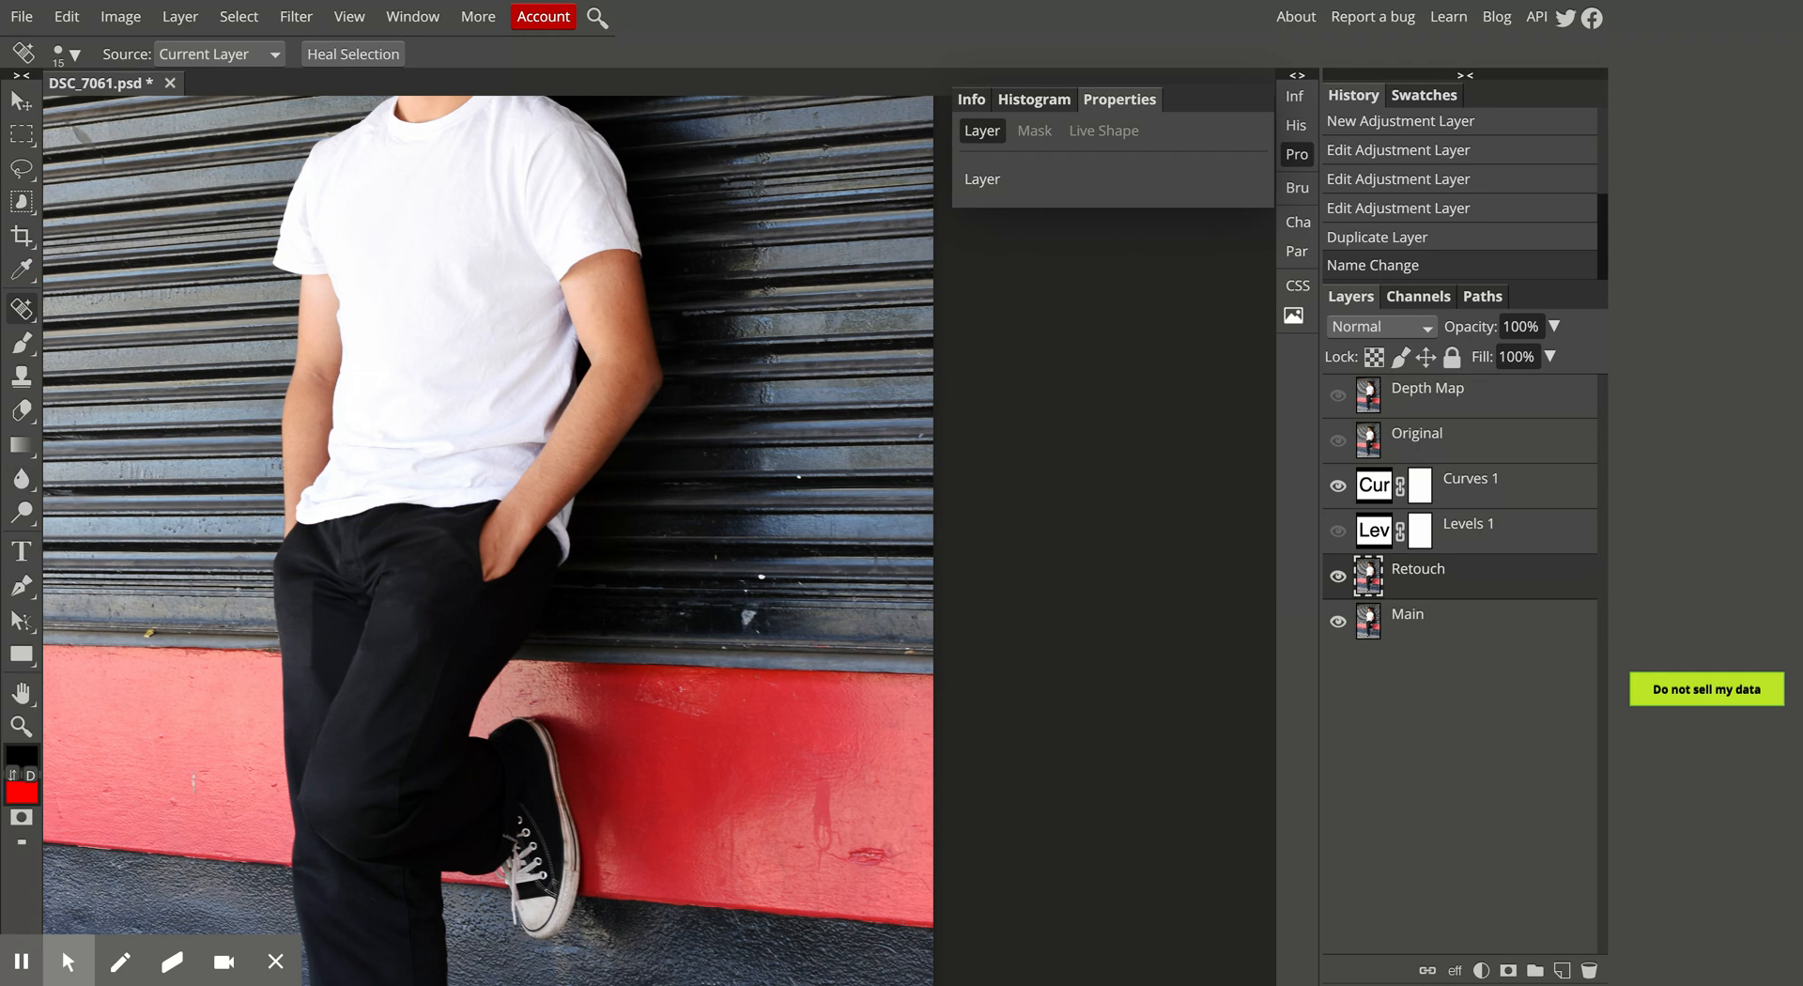
pyautogui.rightClick(671, 638)
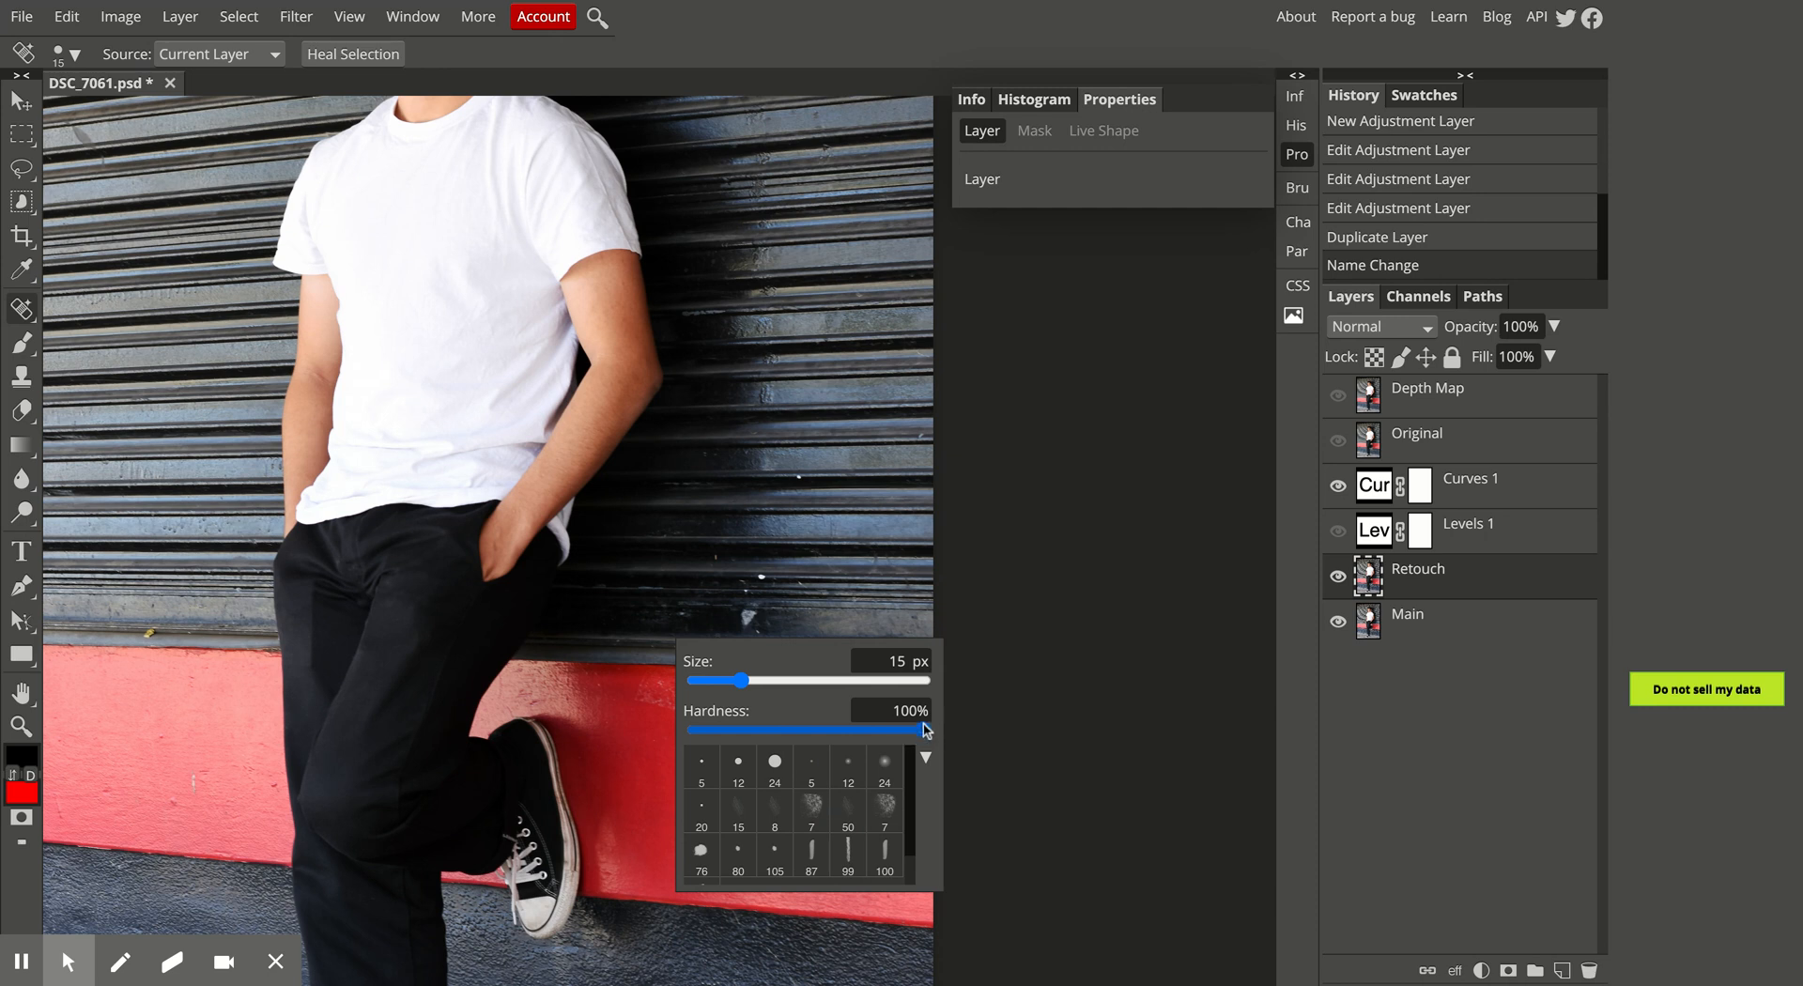
pyautogui.moveTo(923, 729); pyautogui.dragTo(779, 730)
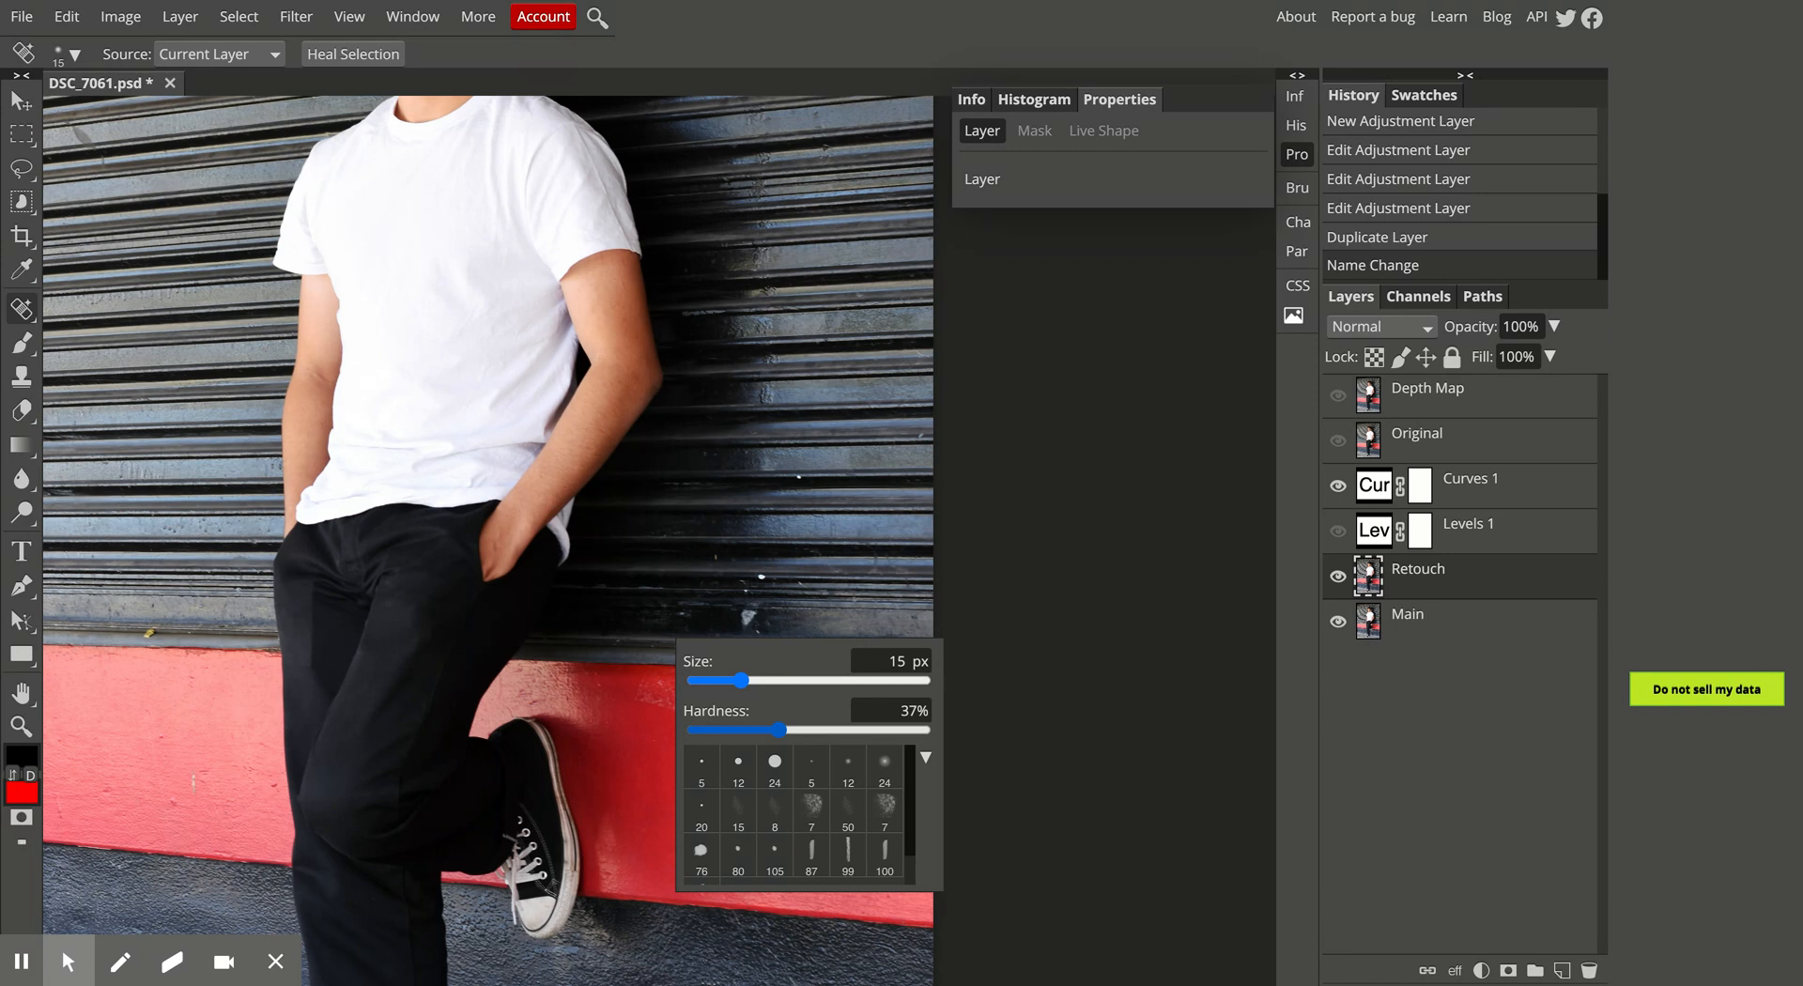
pyautogui.scroll(5, 748, 686)
pyautogui.scroll(-1, 748, 685)
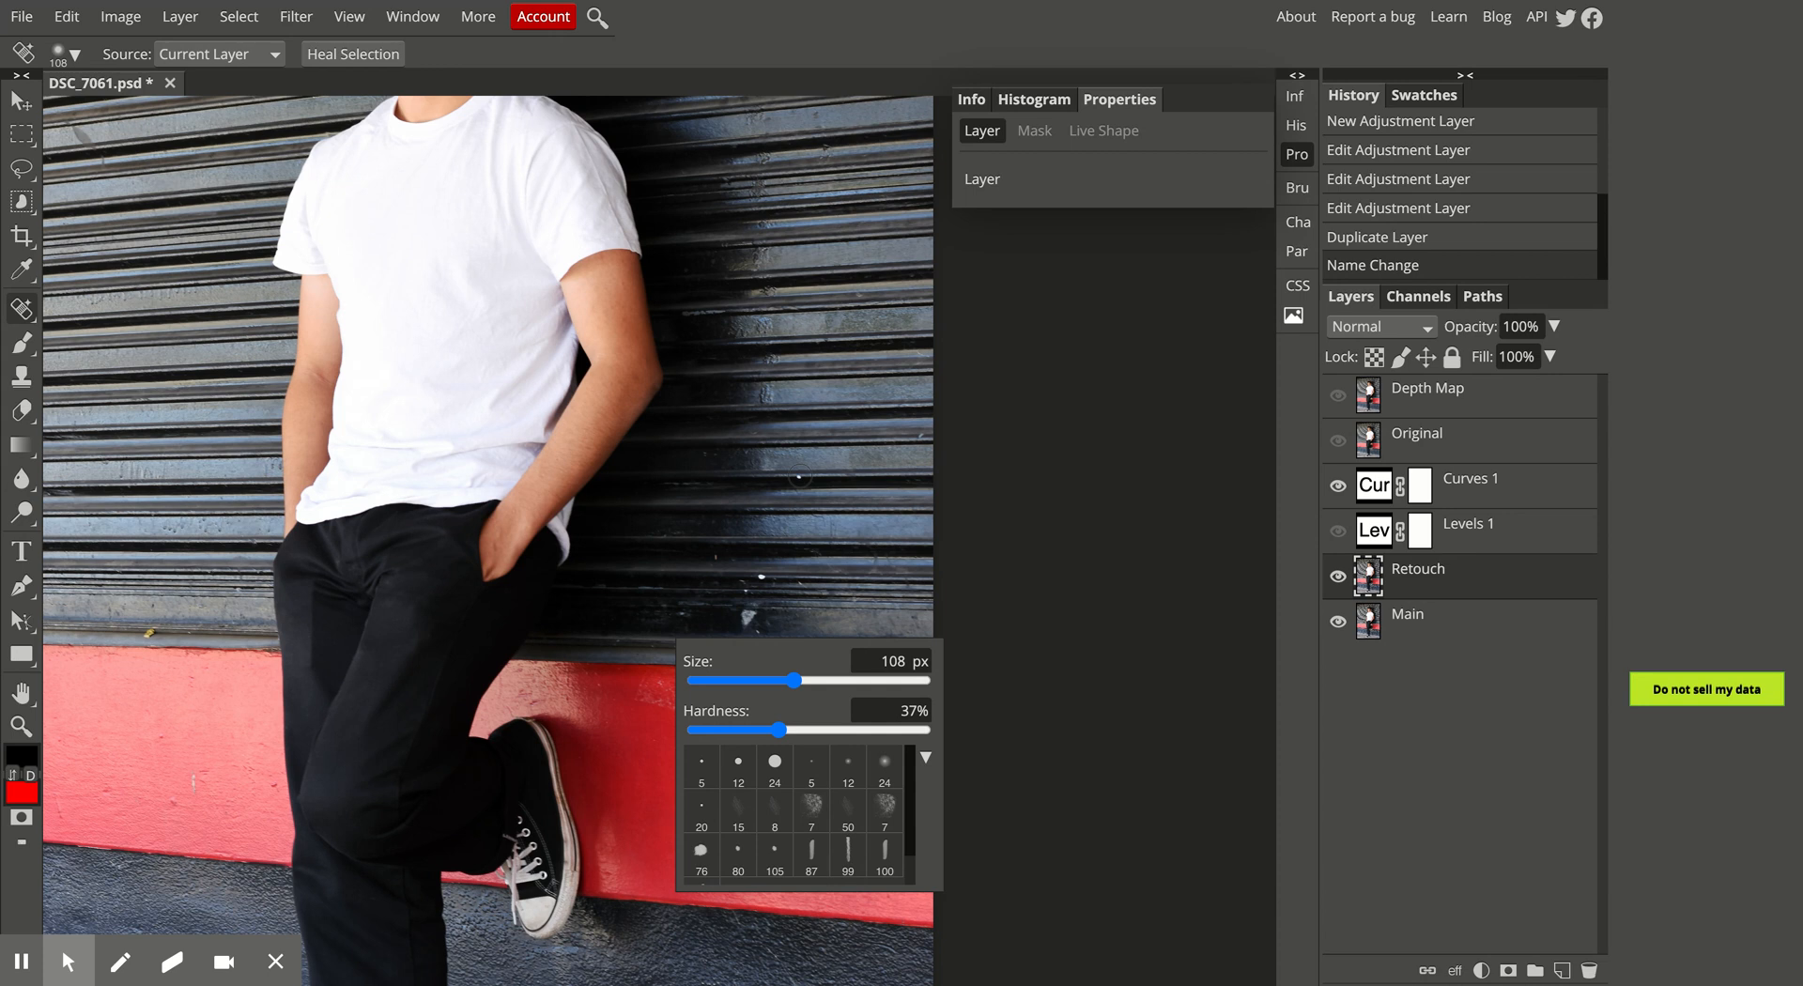
# Heal the two small white specks on the metal shutter beside the man's hip on the Retouch layer.
pyautogui.click(795, 477)
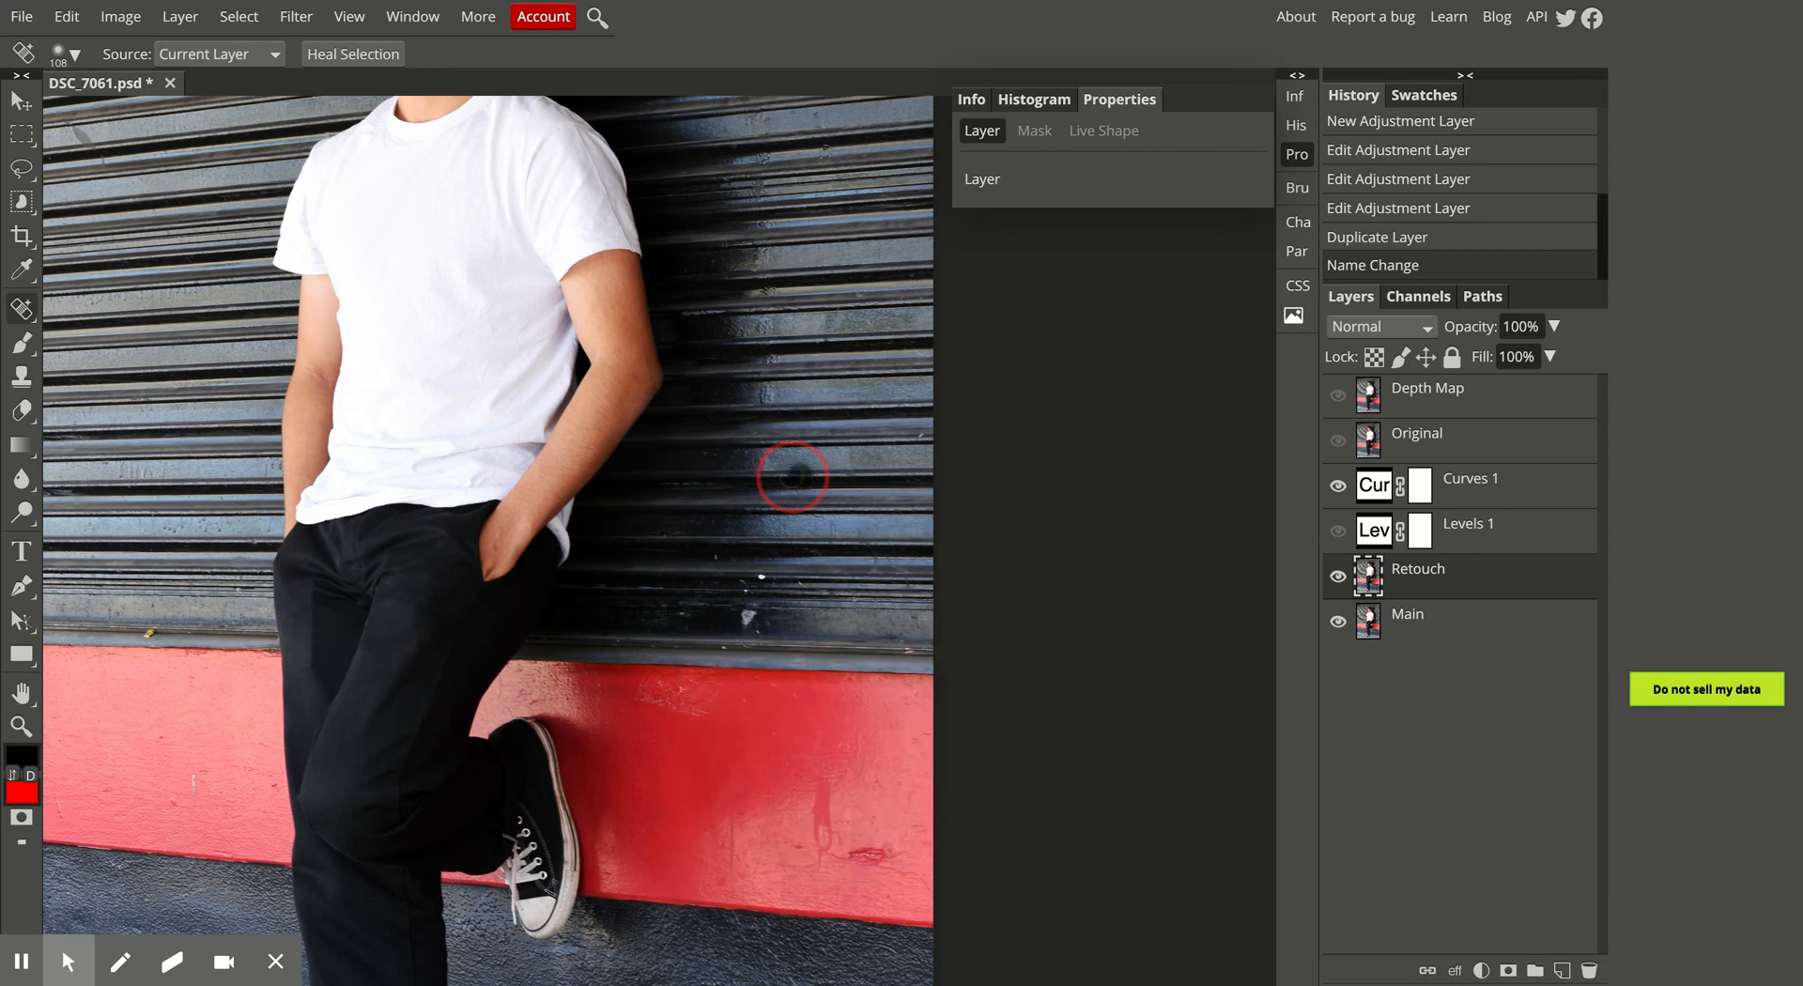
pyautogui.click(791, 477)
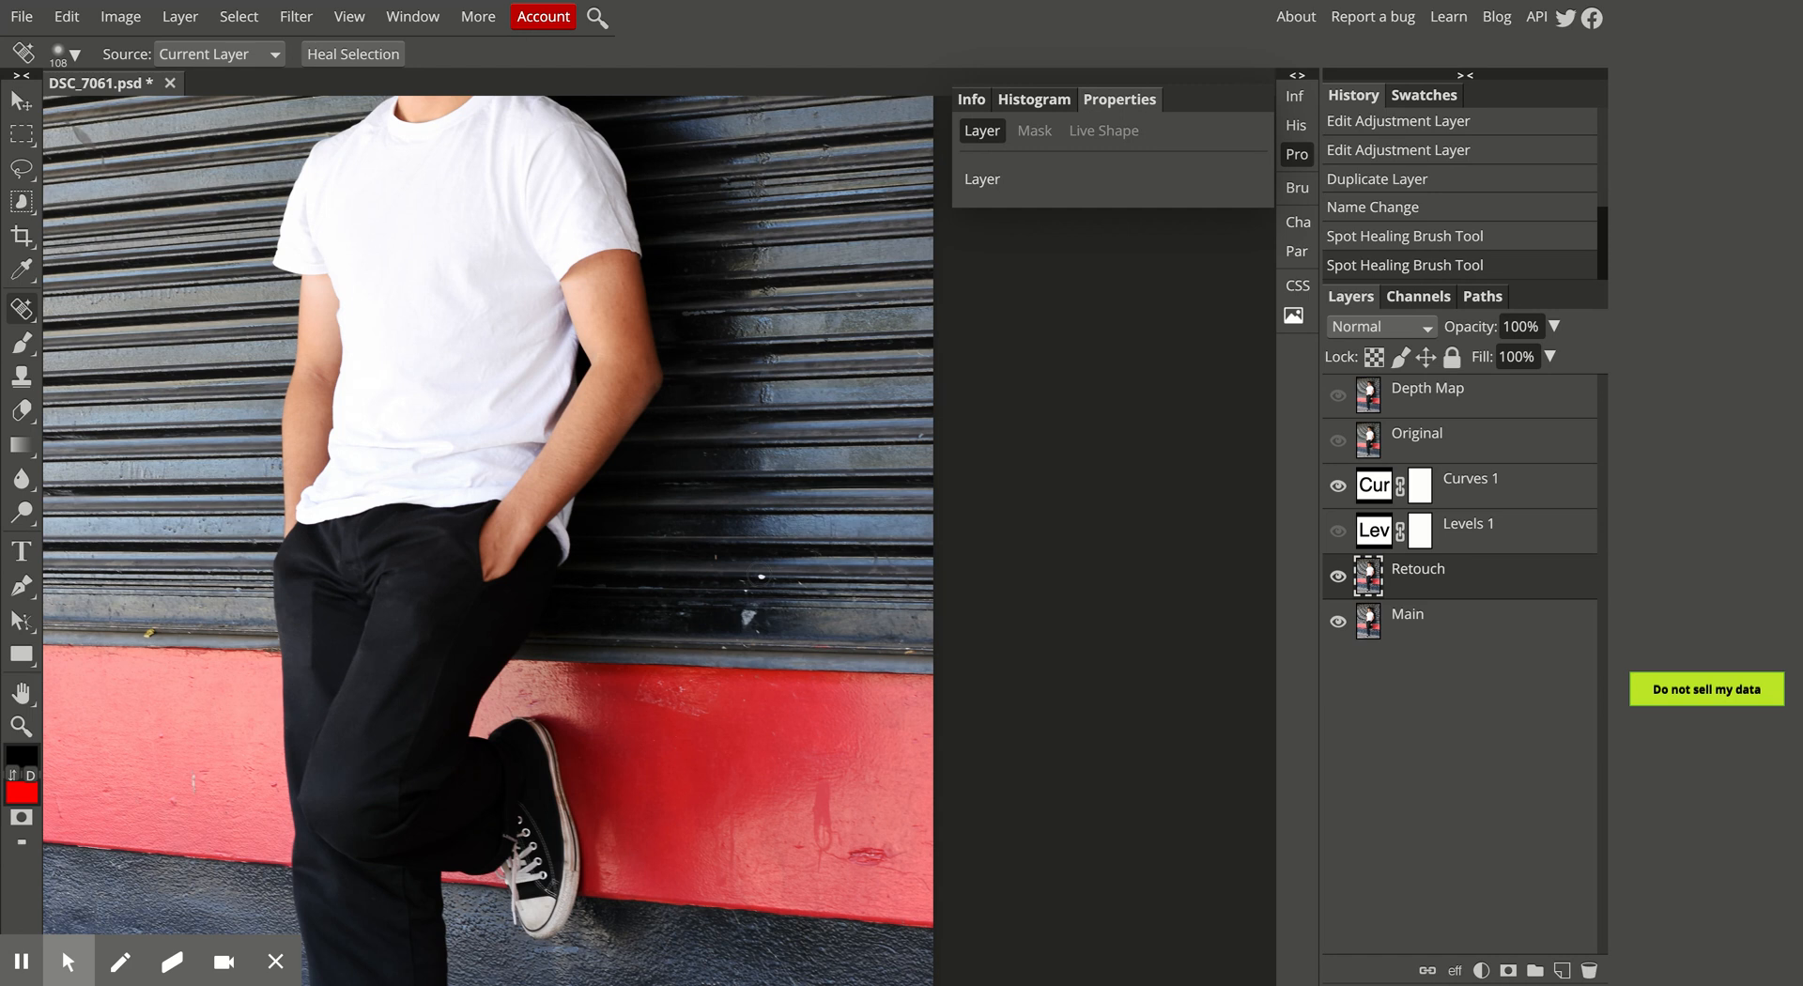
pyautogui.click(759, 576)
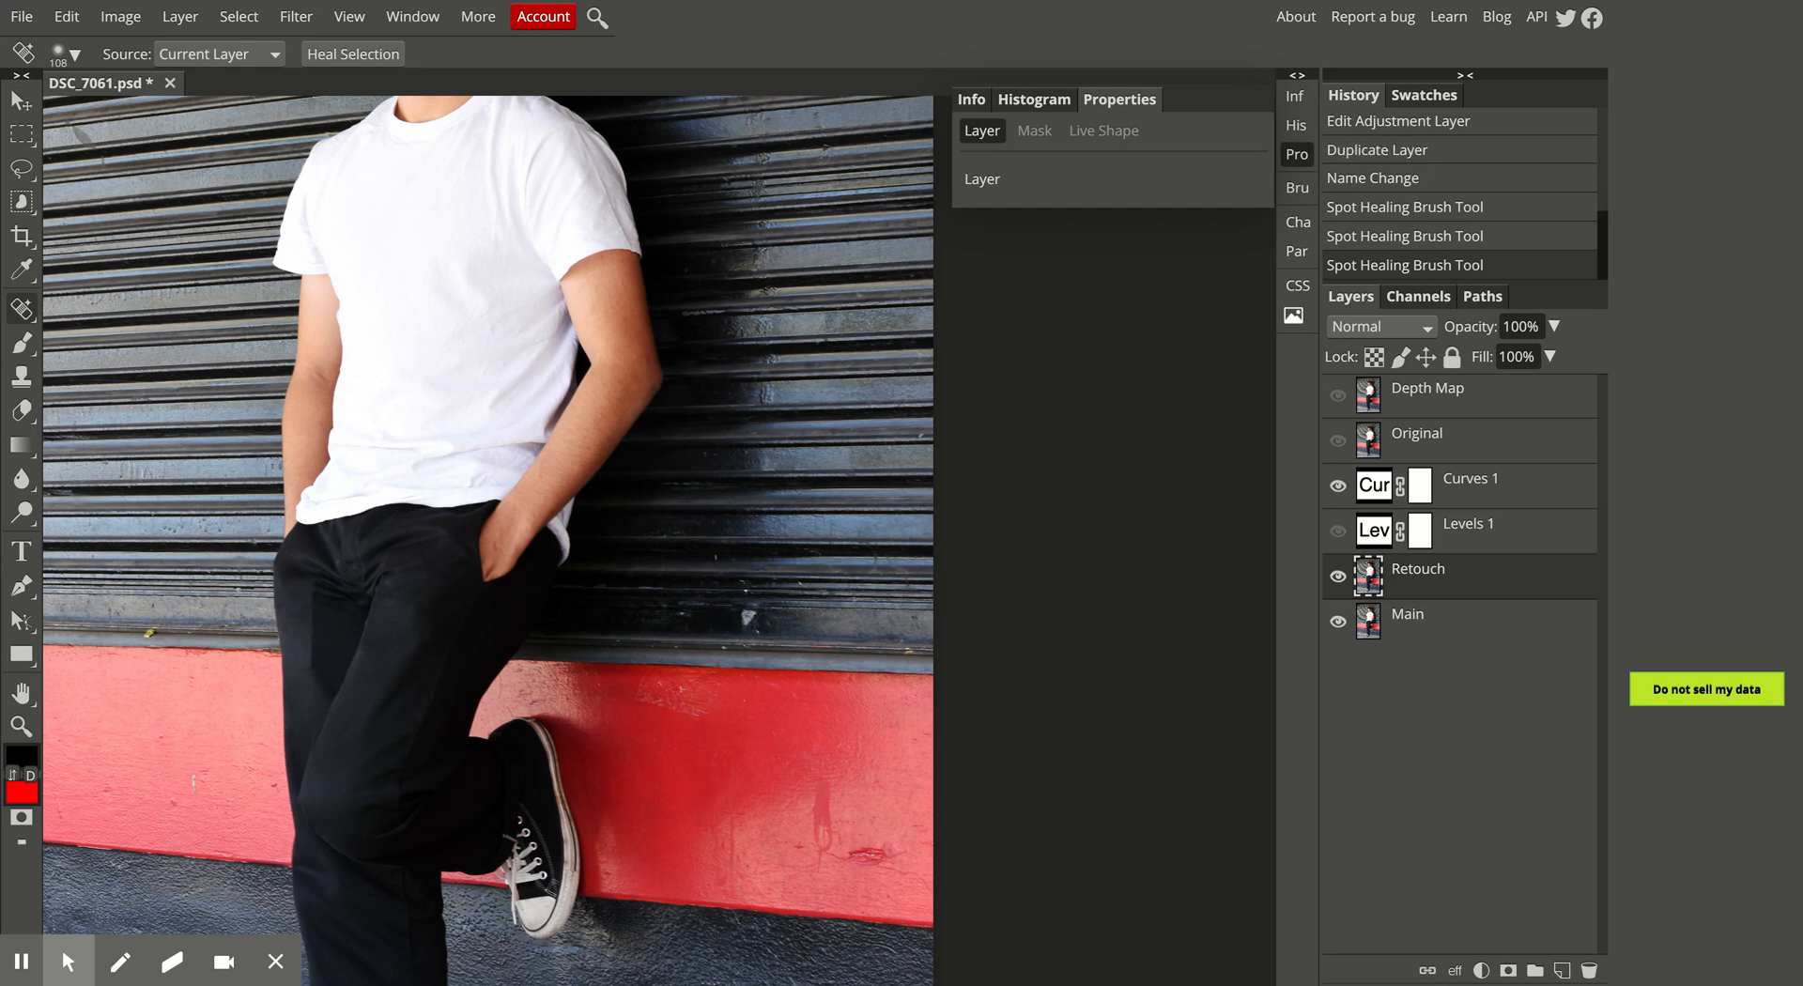
# Heal the light mark and its surroundings on the lowest shutter slats just above the red band.
pyautogui.moveTo(748, 612); pyautogui.dragTo(735, 619)
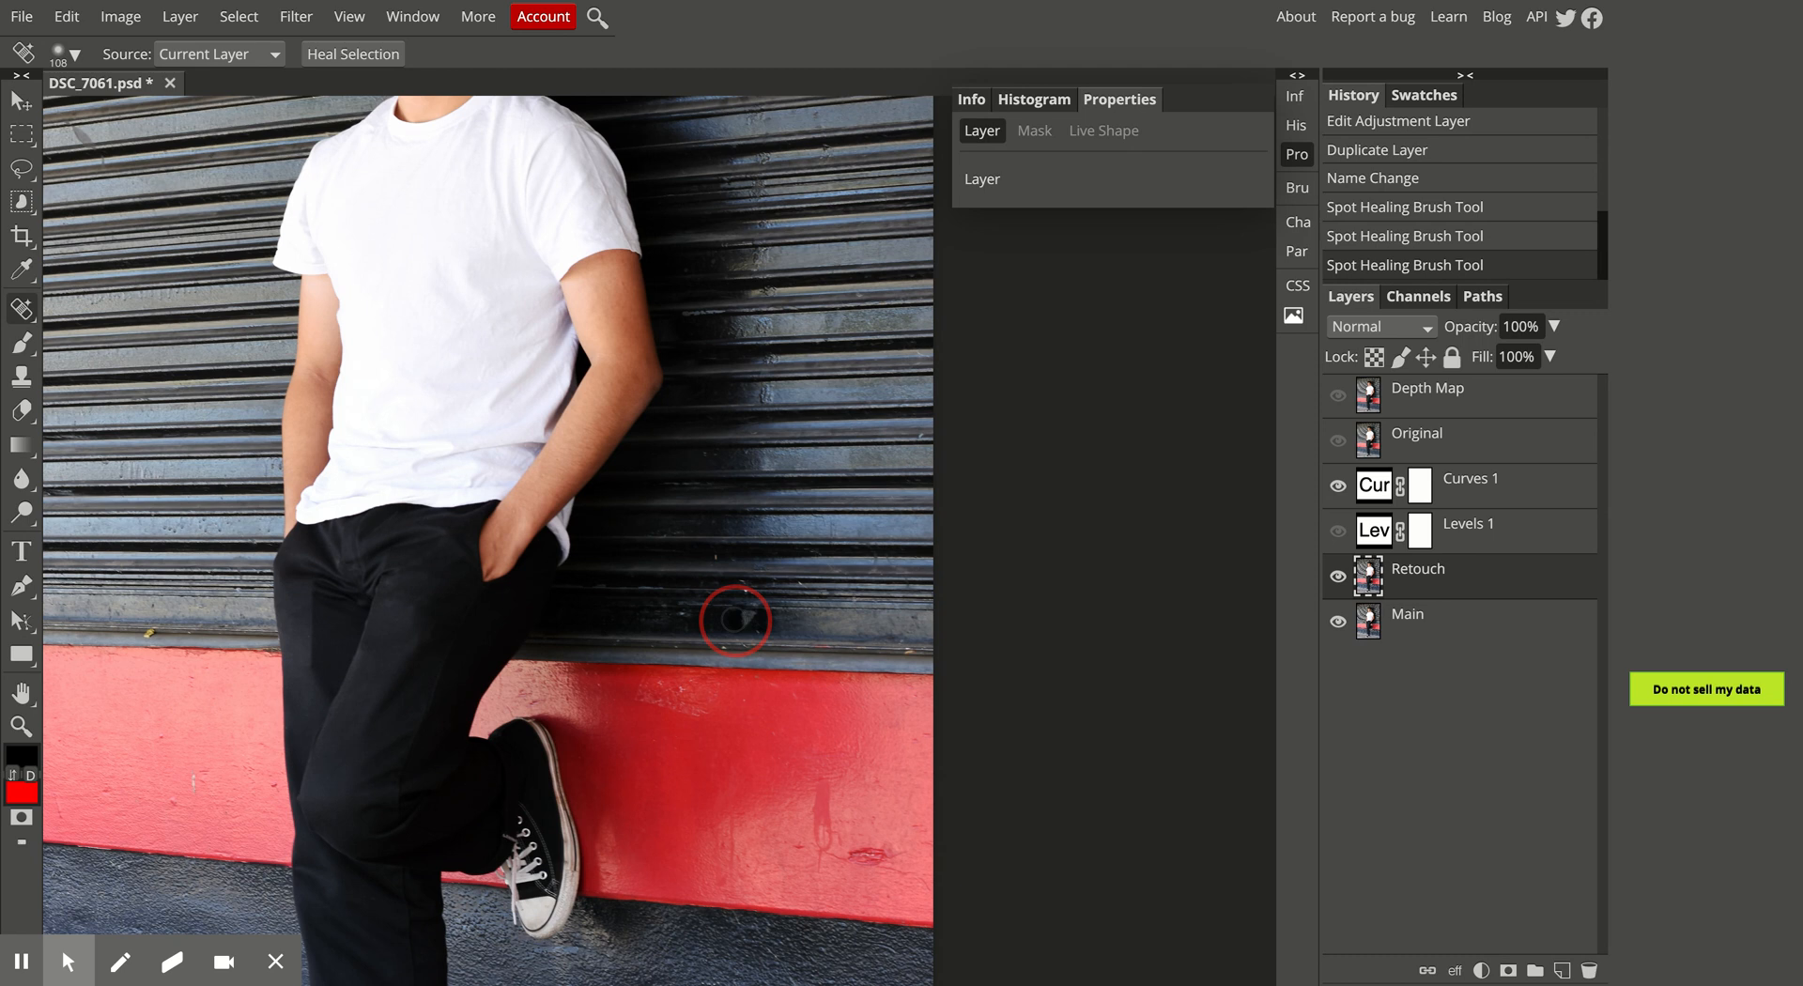
pyautogui.moveTo(734, 619); pyautogui.dragTo(735, 620)
pyautogui.hotkey('ctrl', 's')
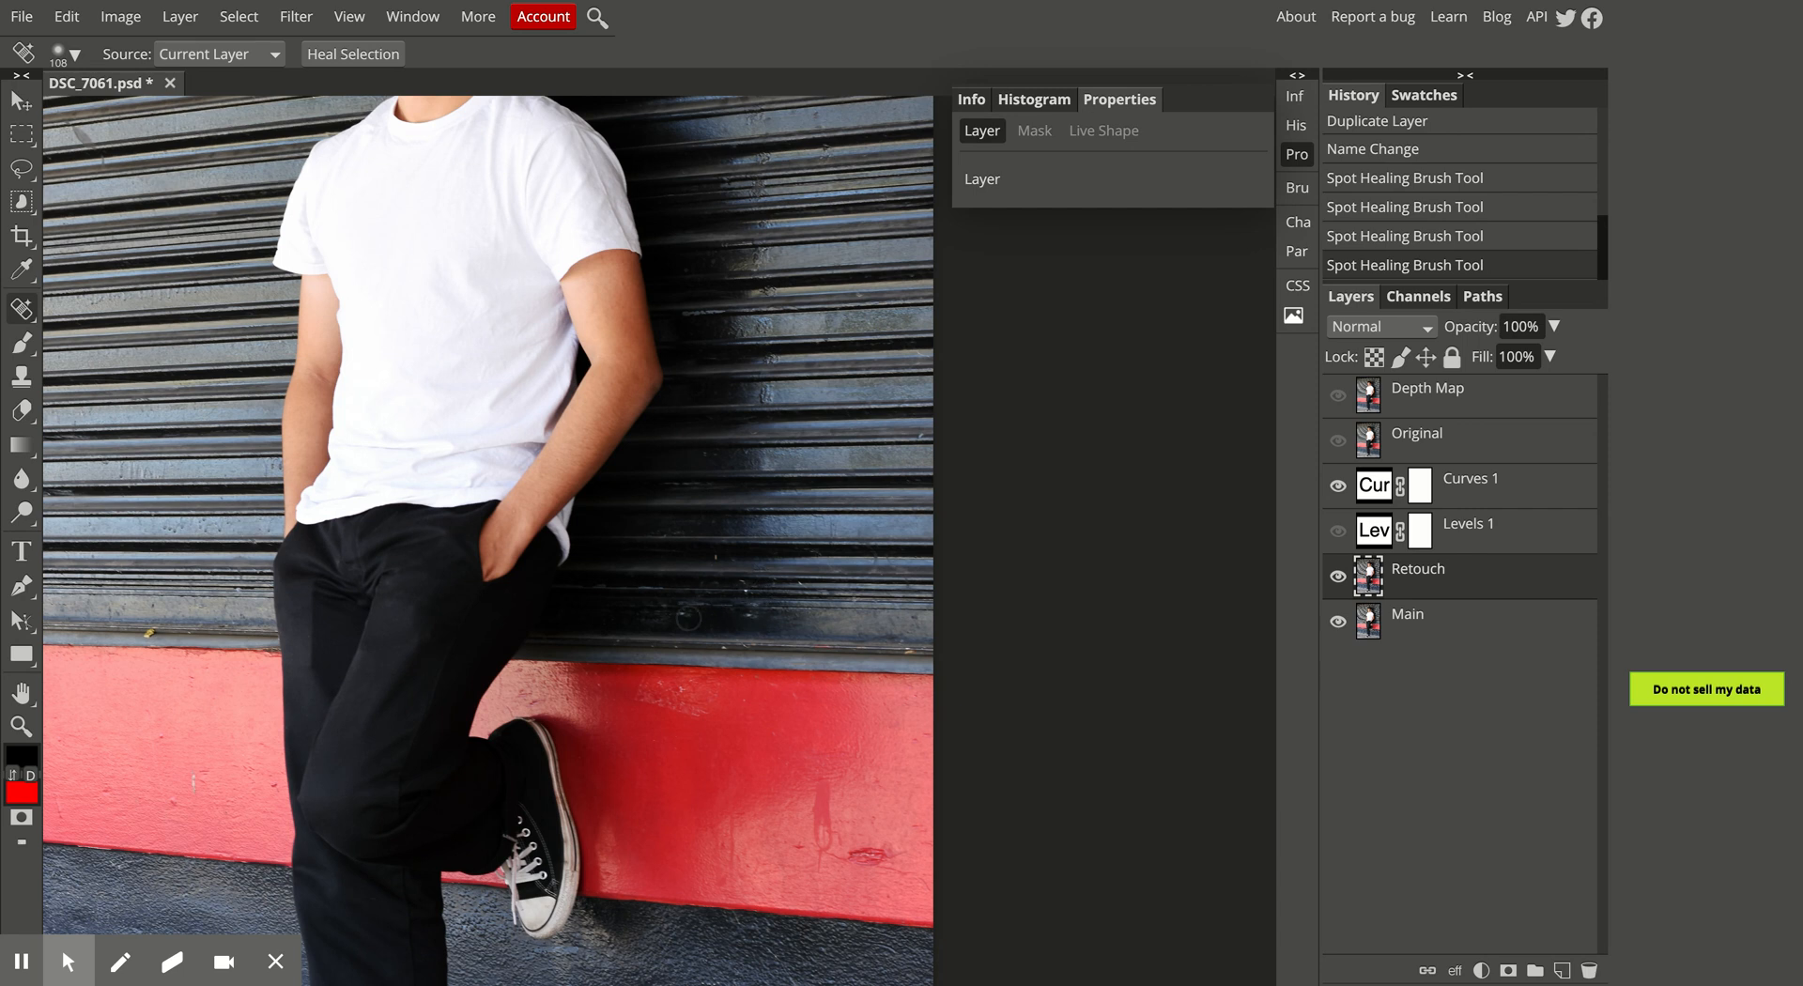
pyautogui.moveTo(691, 618); pyautogui.dragTo(691, 618)
pyautogui.click(692, 618)
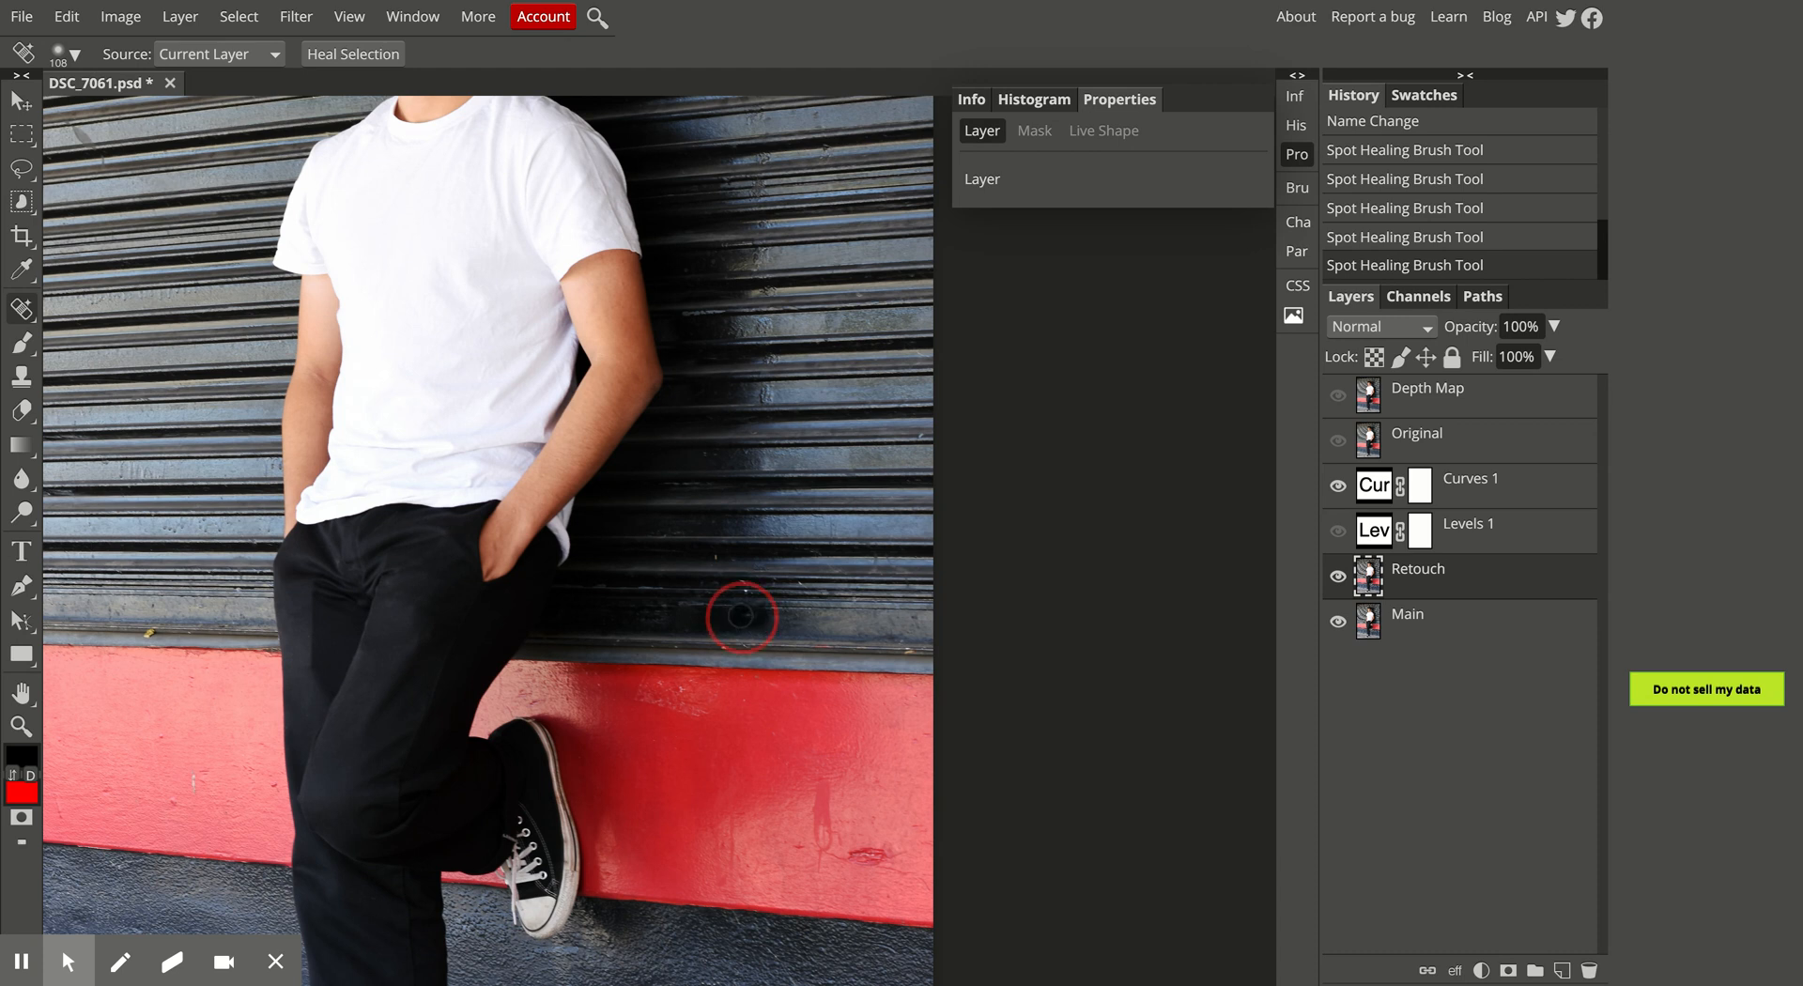
pyautogui.click(740, 617)
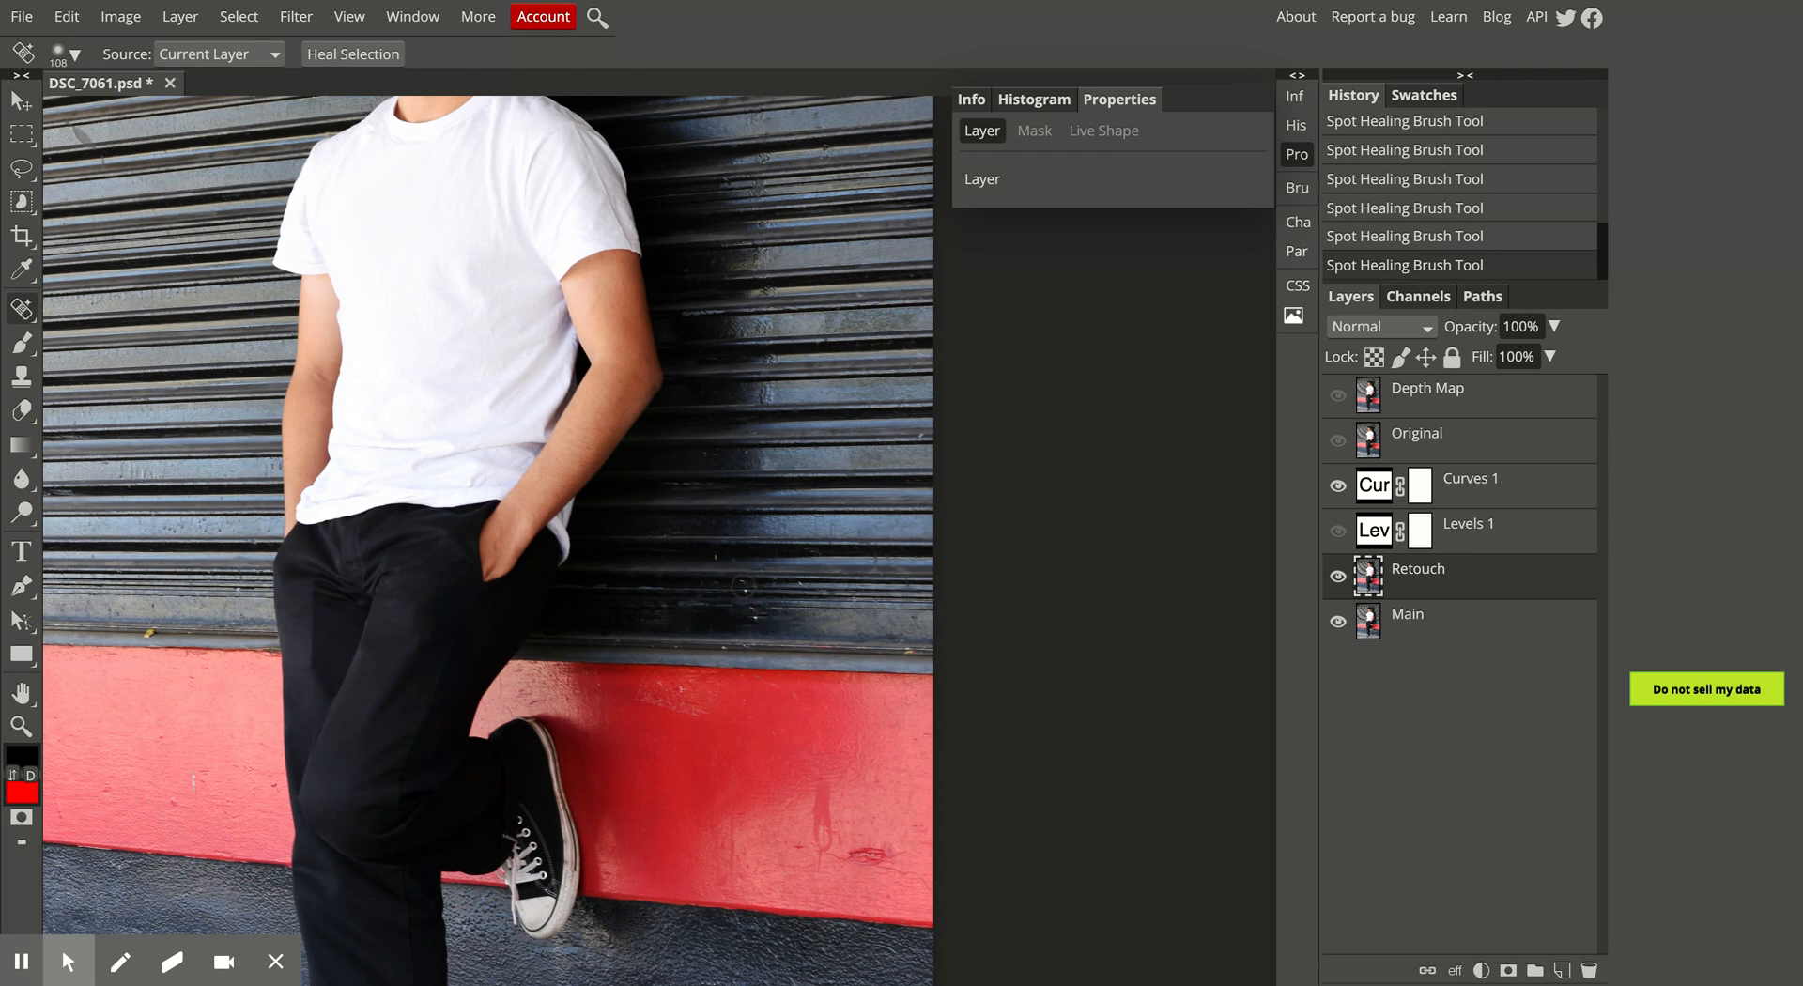
pyautogui.click(743, 587)
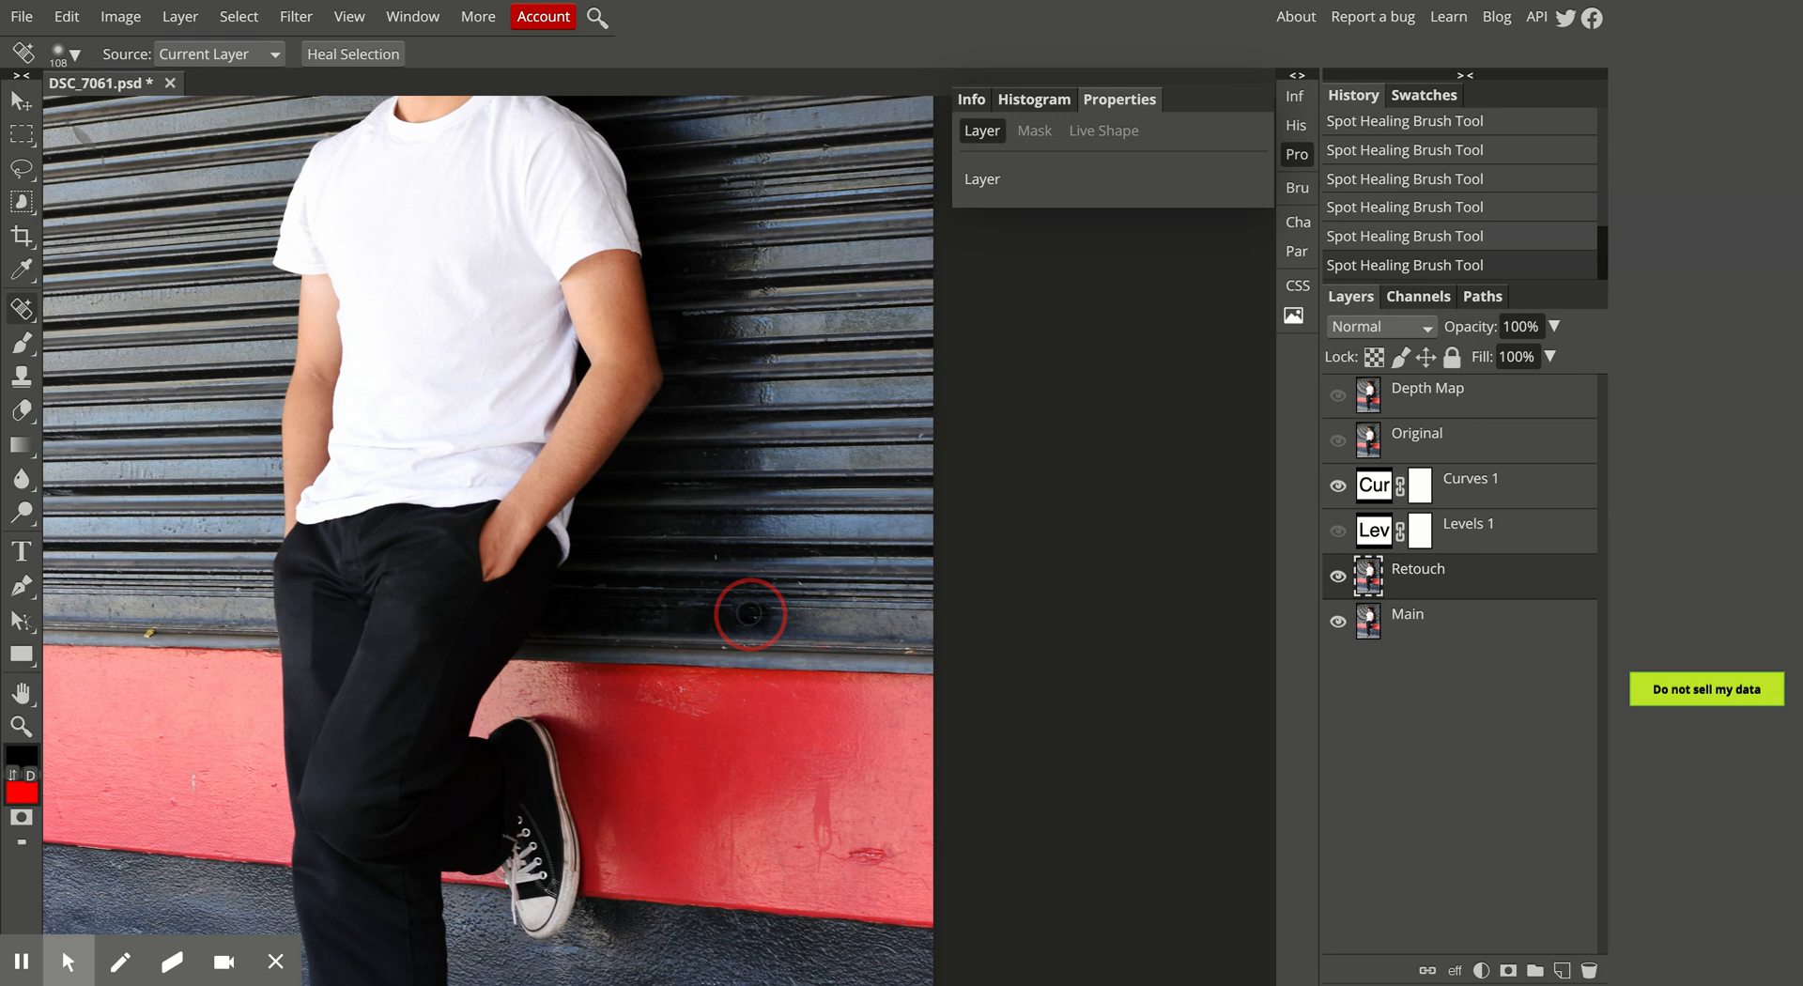
pyautogui.click(748, 614)
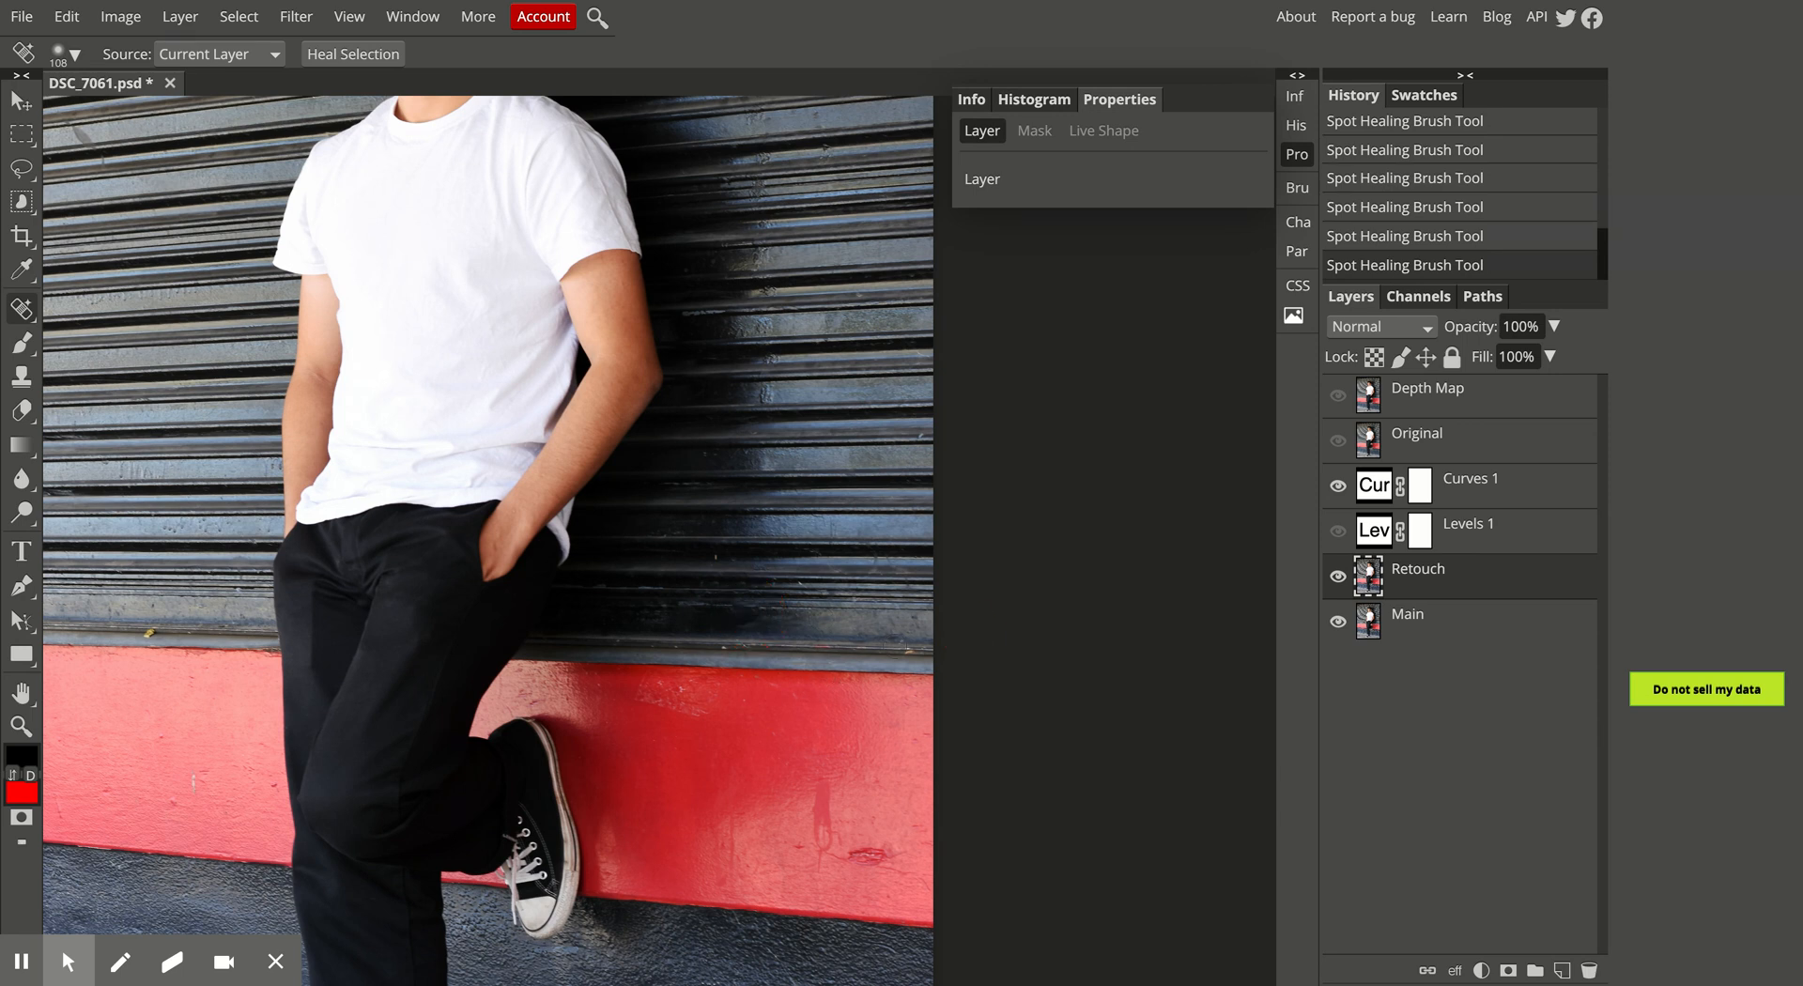
# Heal the blemish at the shutter's lower right edge and the dark streaks on the red band beside the raised shoe.
pyautogui.click(915, 651)
pyautogui.click(915, 649)
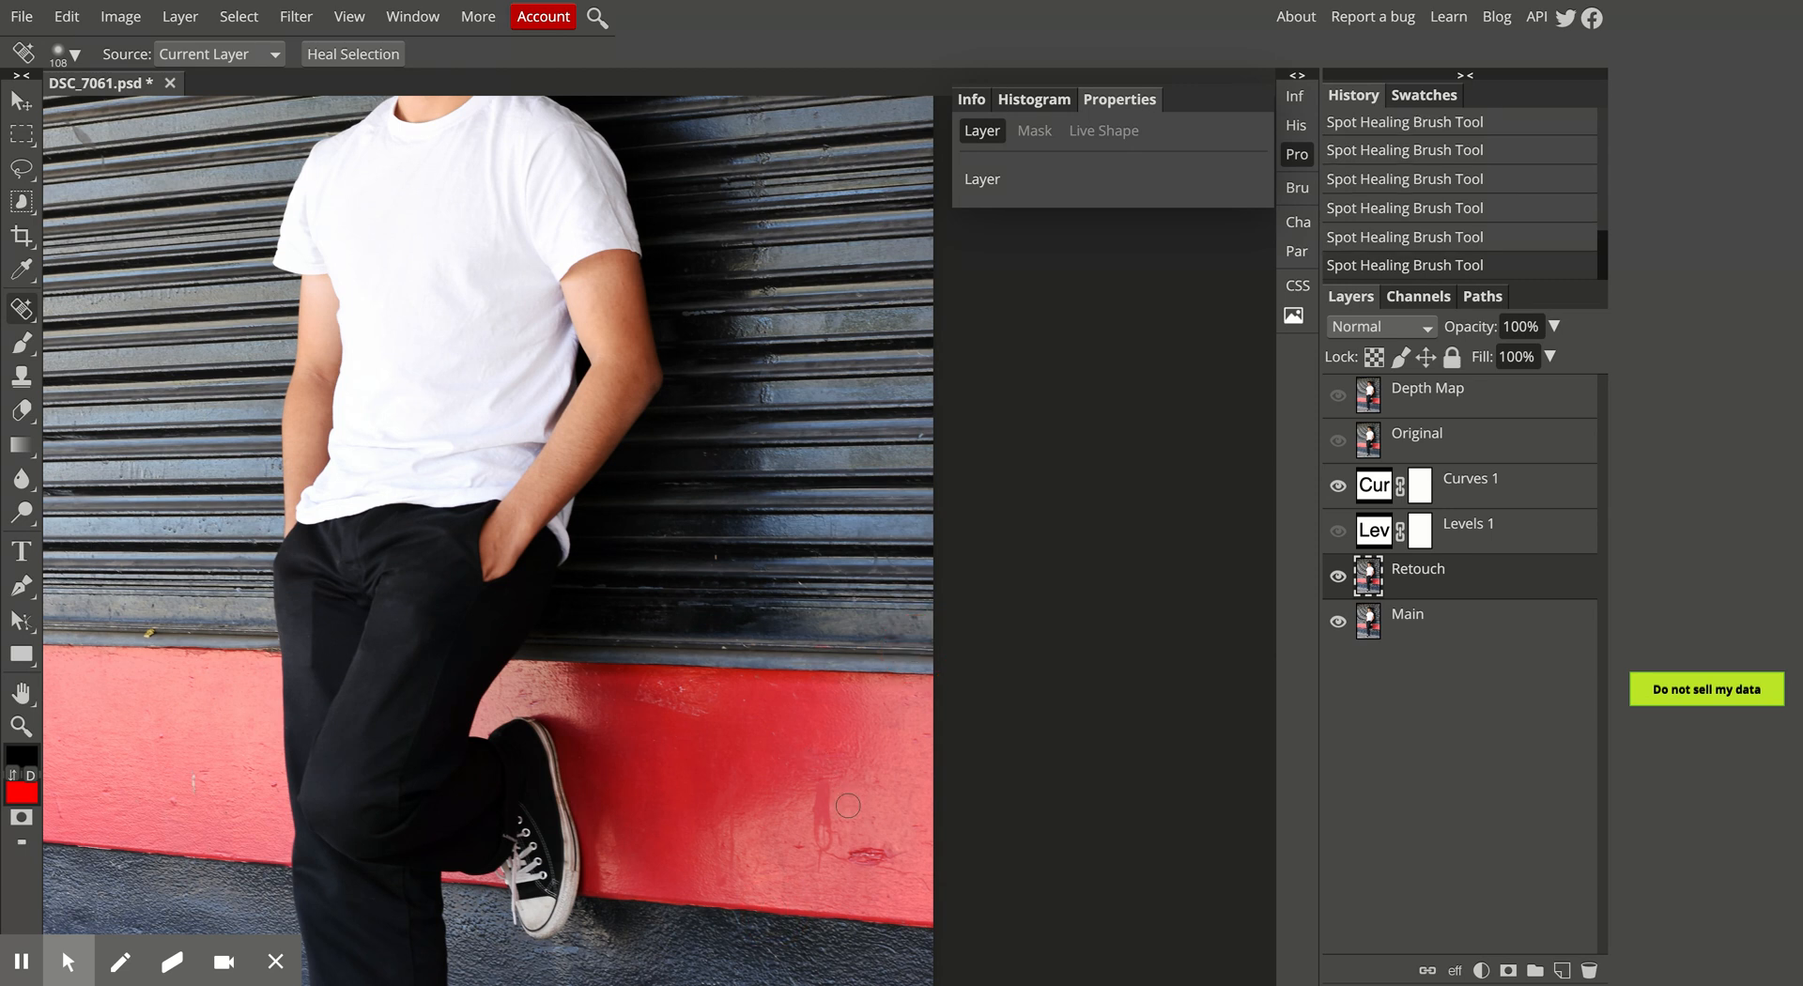
pyautogui.moveTo(822, 783)
pyautogui.mouseDown()
pyautogui.moveTo(838, 864)
pyautogui.moveTo(820, 857)
pyautogui.moveTo(830, 799)
pyautogui.mouseUp()
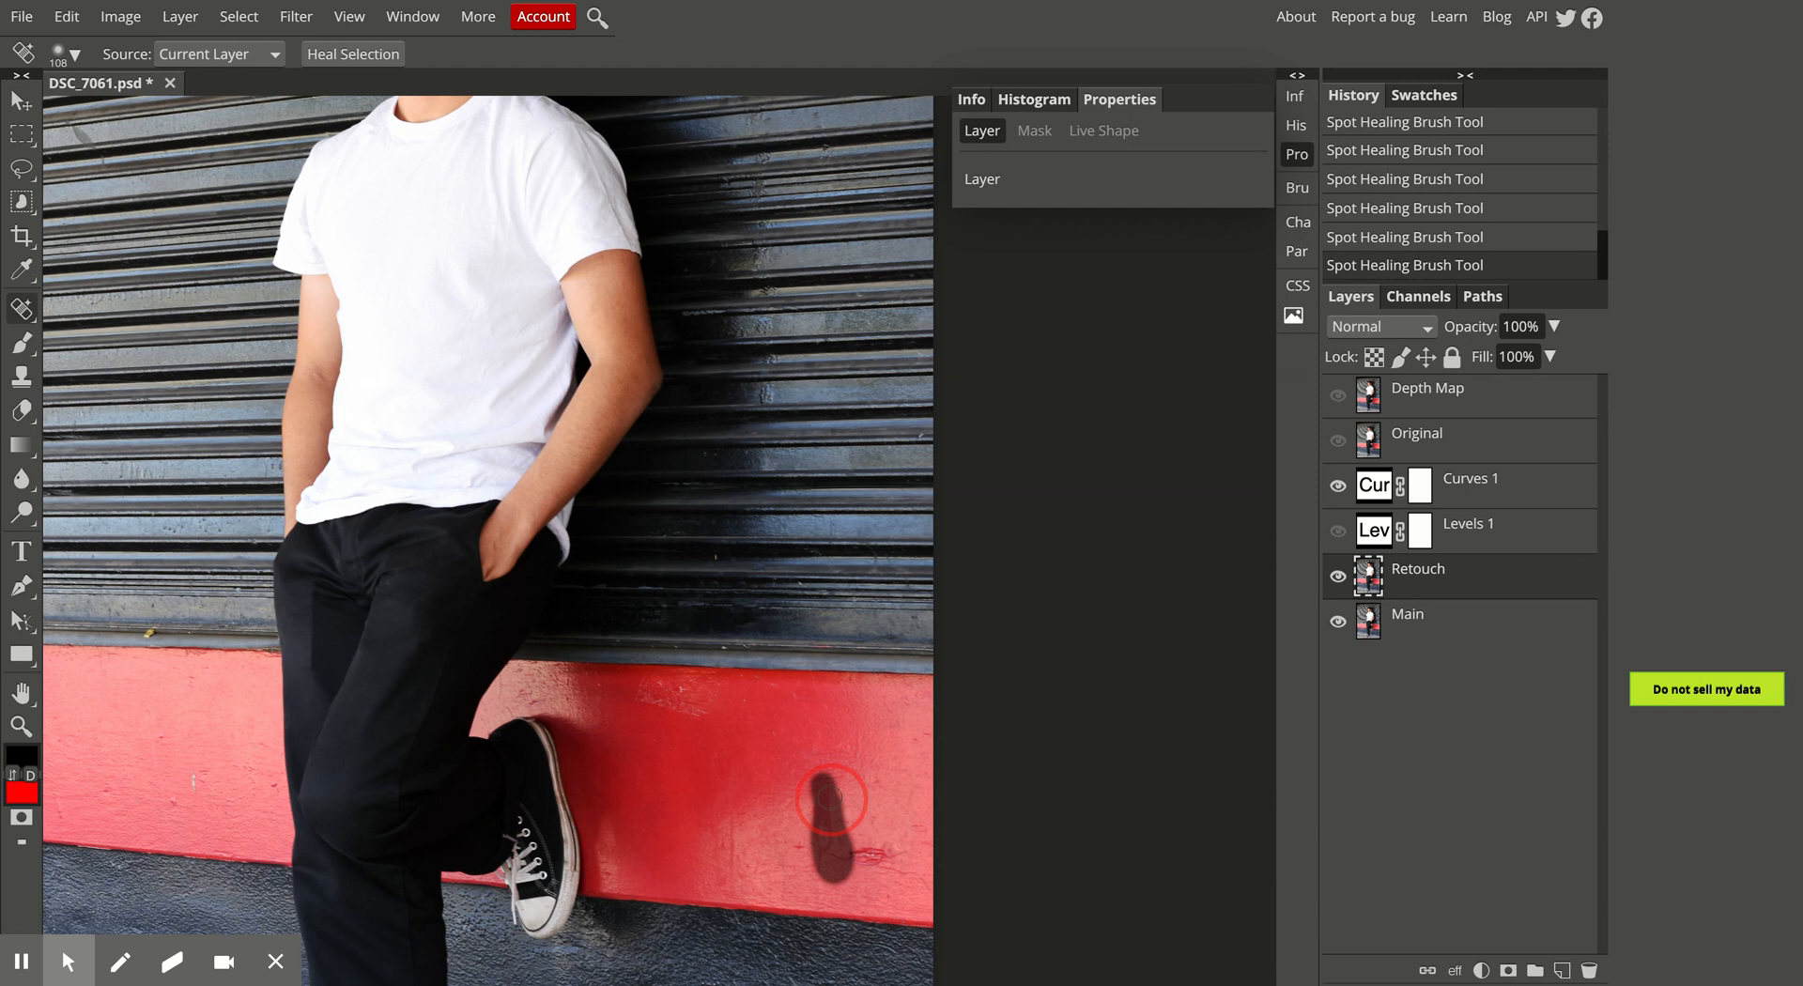
pyautogui.moveTo(830, 799)
pyautogui.mouseDown()
pyautogui.moveTo(853, 847)
pyautogui.moveTo(912, 859)
pyautogui.moveTo(806, 849)
pyautogui.mouseUp()
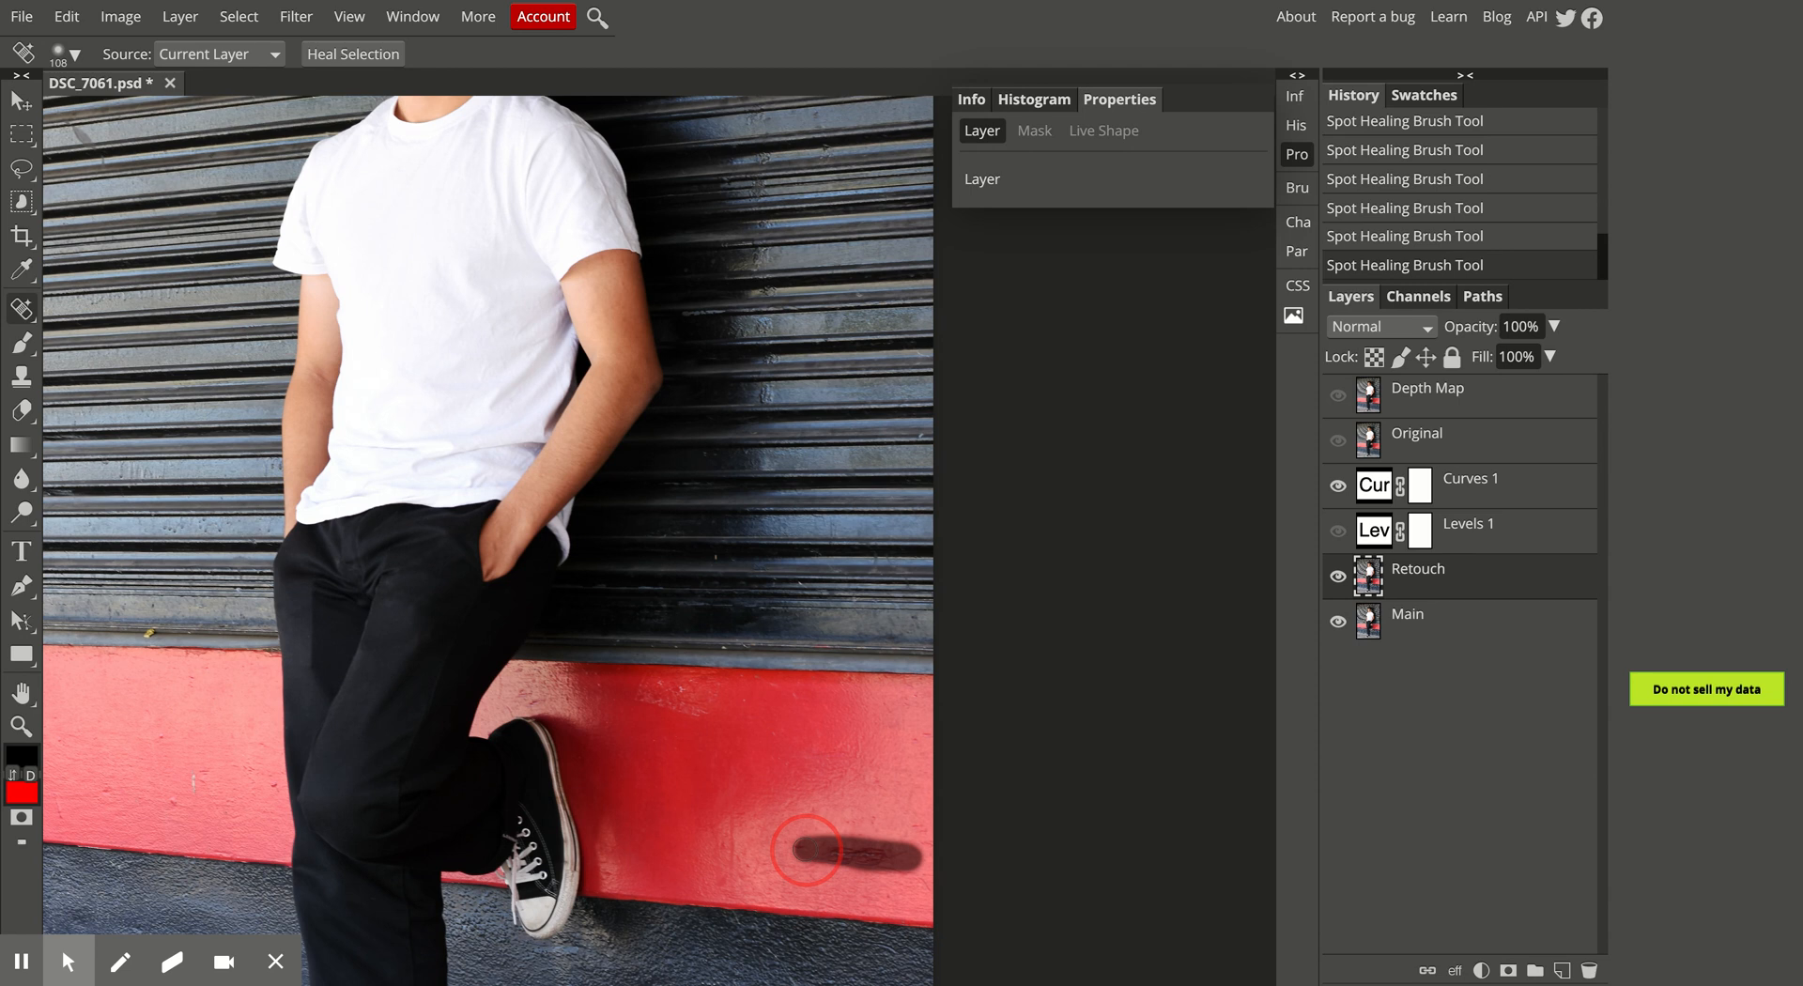
pyautogui.moveTo(805, 850); pyautogui.dragTo(804, 850)
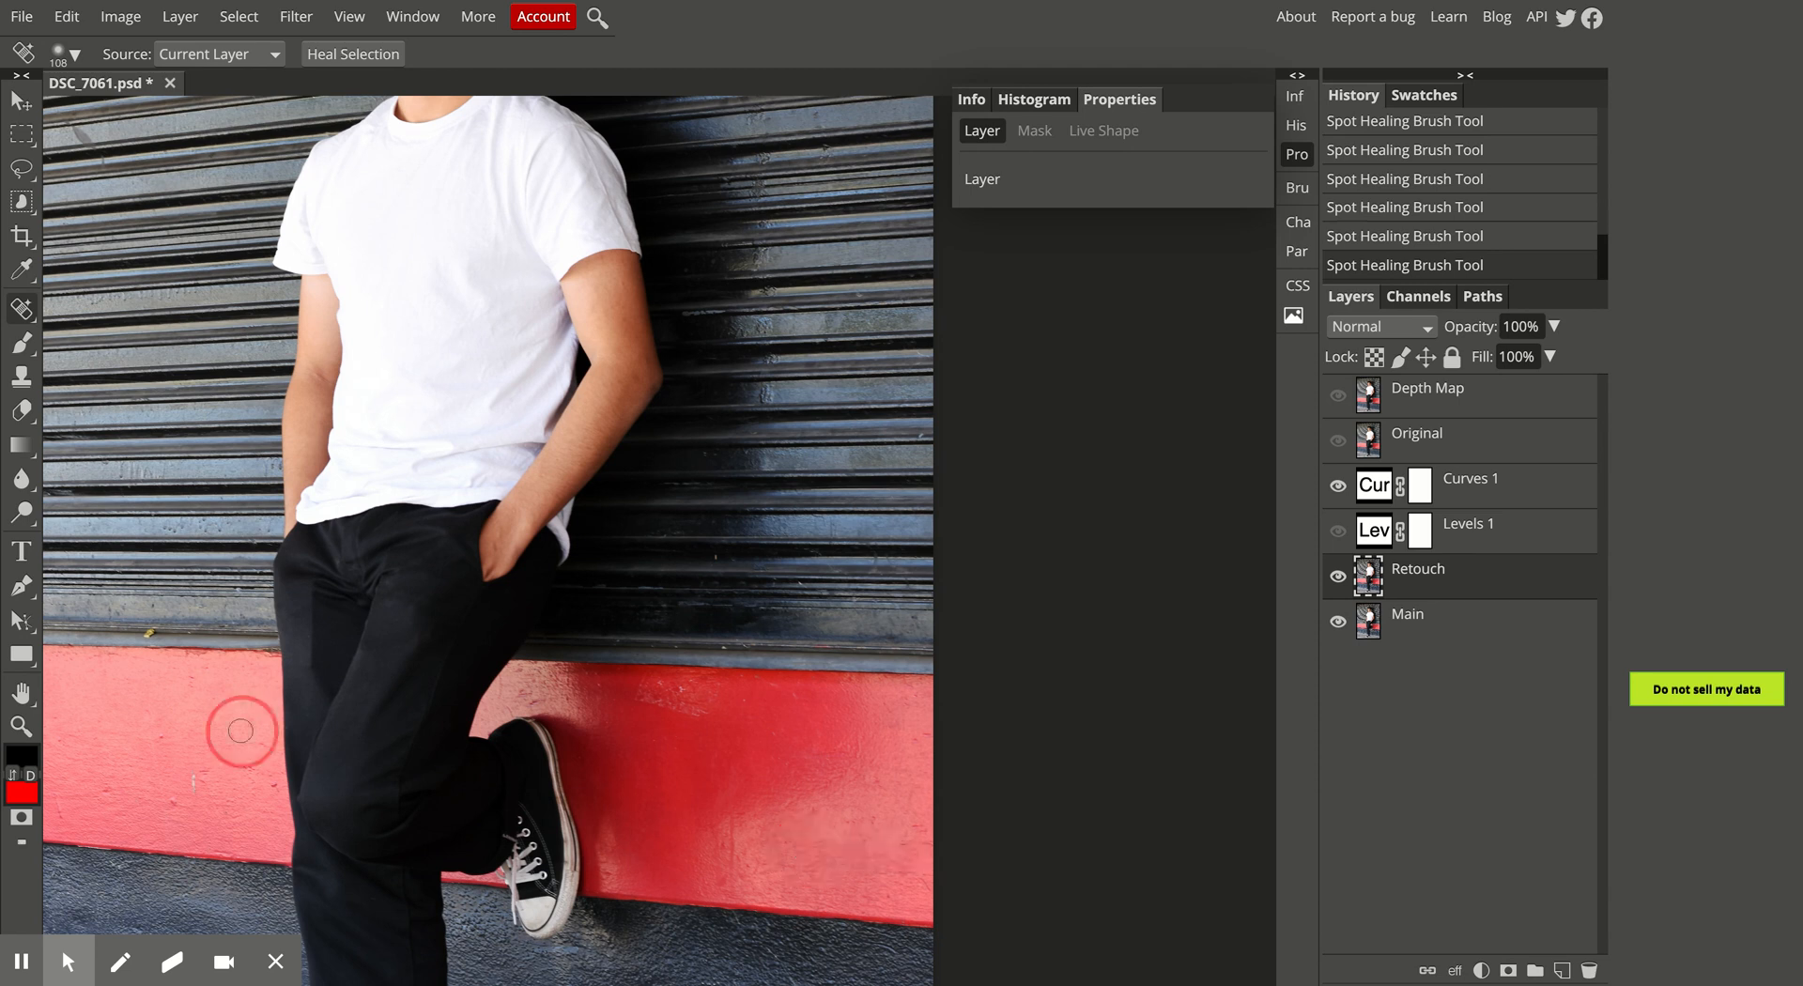
# Heal the blemishes on the upper shutter near the photo's right edge and beside the man's shoulder.
pyautogui.moveTo(28, 955)
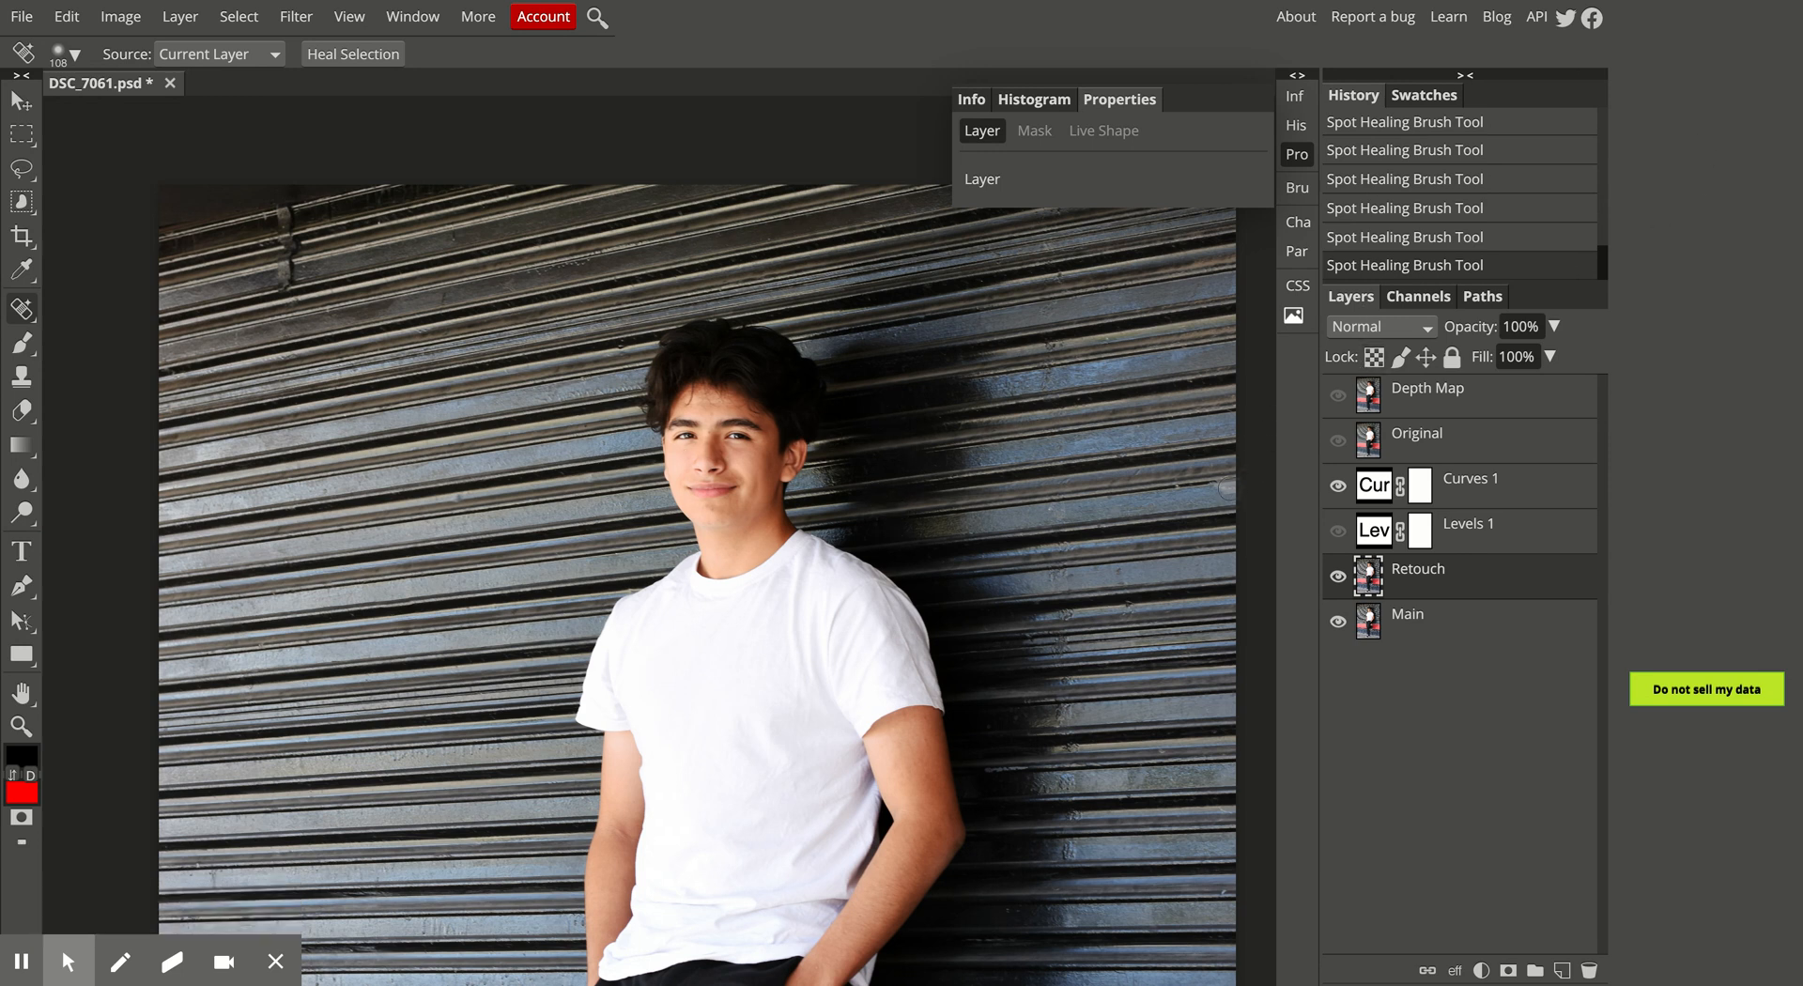
pyautogui.moveTo(1222, 486); pyautogui.dragTo(1239, 486)
pyautogui.click(1238, 483)
pyautogui.click(960, 554)
pyautogui.hotkey('ctrl', '0')
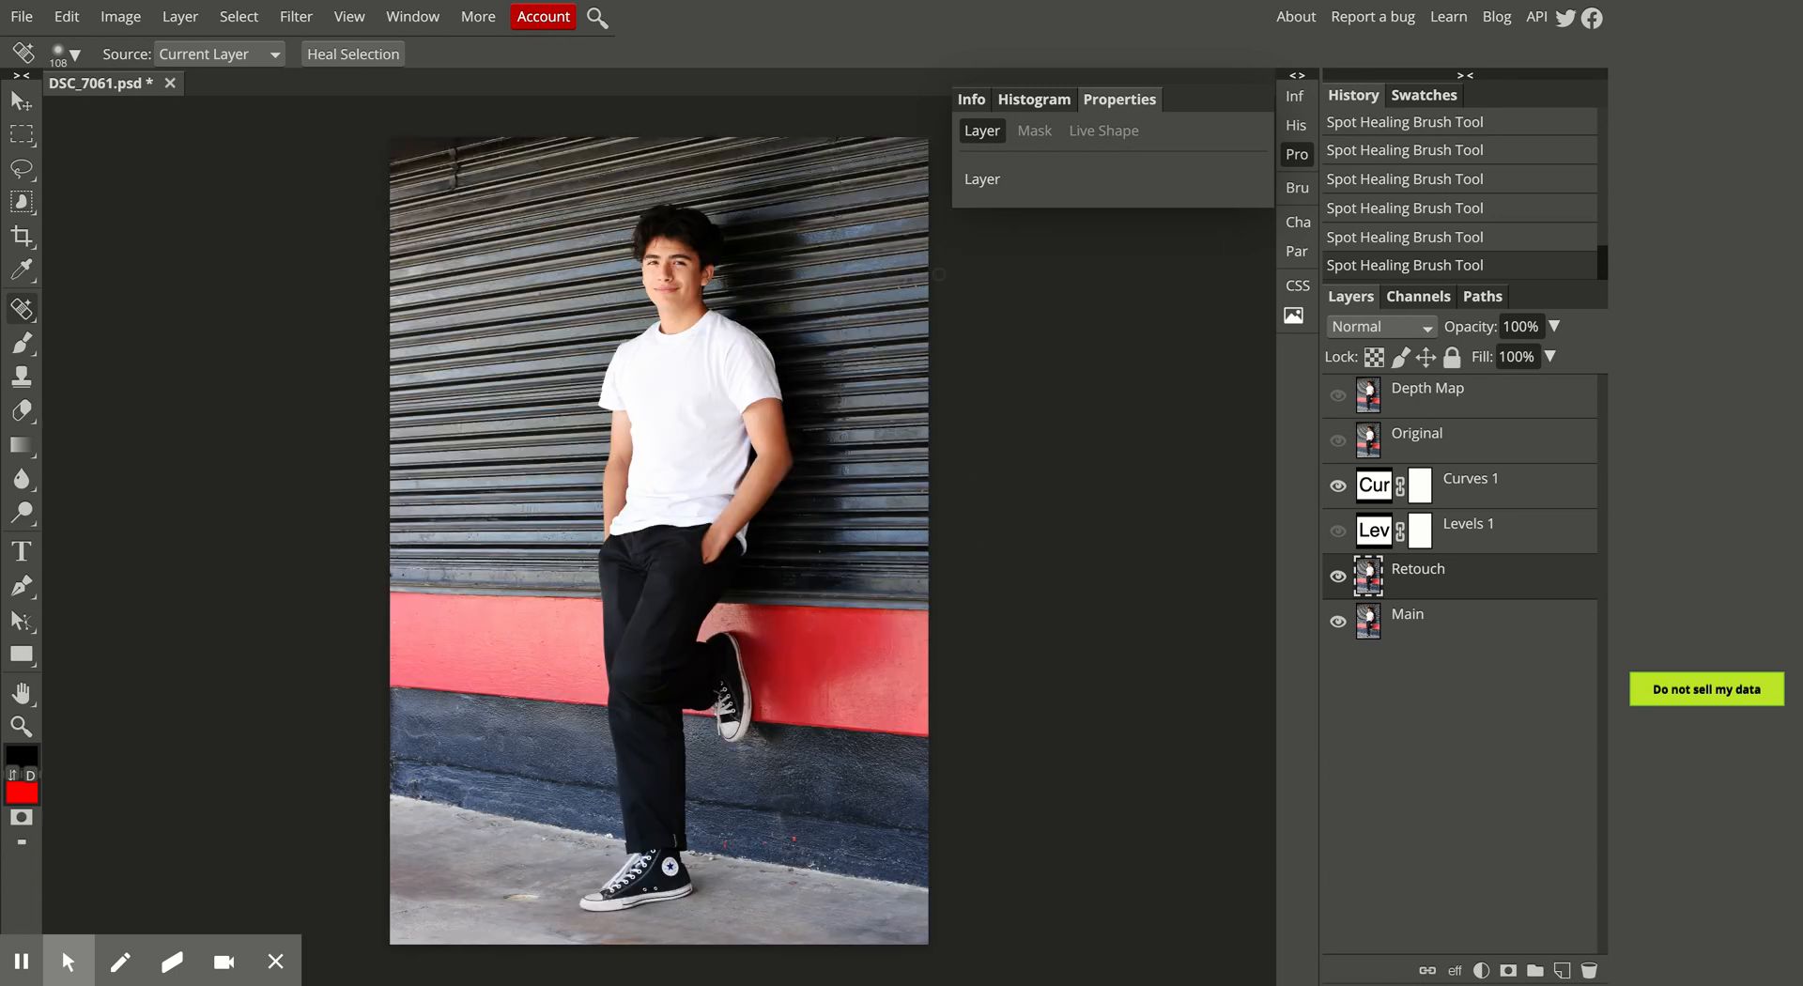
pyautogui.moveTo(895, 290); pyautogui.dragTo(921, 286)
# Toggle the Retouch layer's visibility repeatedly to compare the photo with and without the healing.
pyautogui.click(1338, 578)
pyautogui.click(1338, 577)
pyautogui.click(1338, 578)
pyautogui.click(1338, 577)
pyautogui.click(1338, 578)
pyautogui.click(1337, 576)
pyautogui.click(1337, 578)
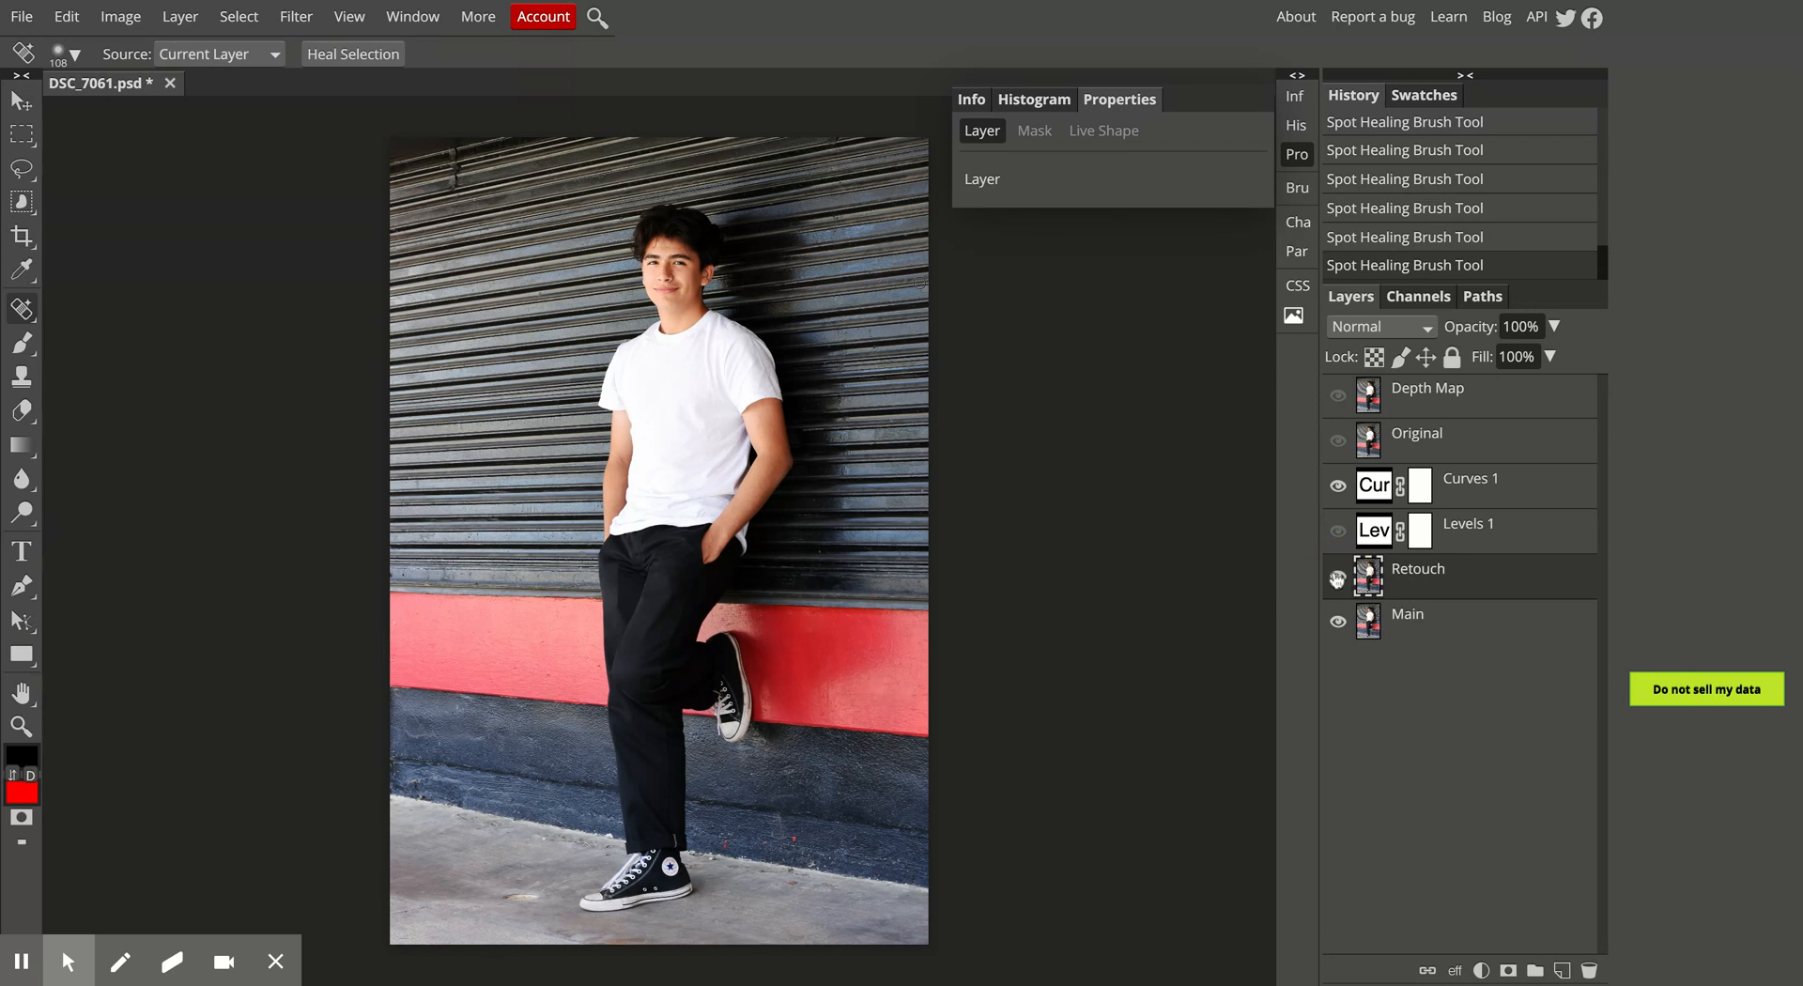